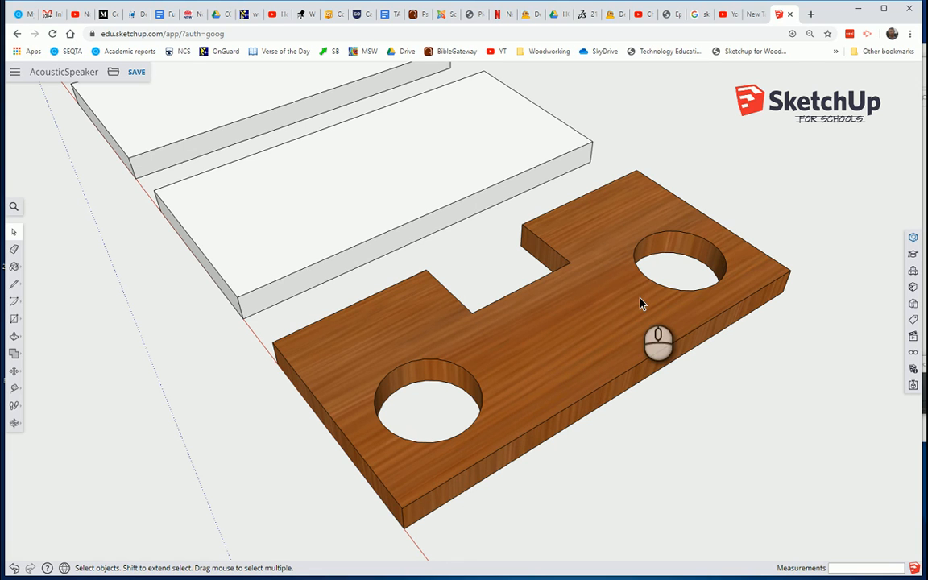
# - Push the top face of the wooden speaker panel down 7 mm inside its group
pyautogui.click(536, 353)
pyautogui.click(787, 352)
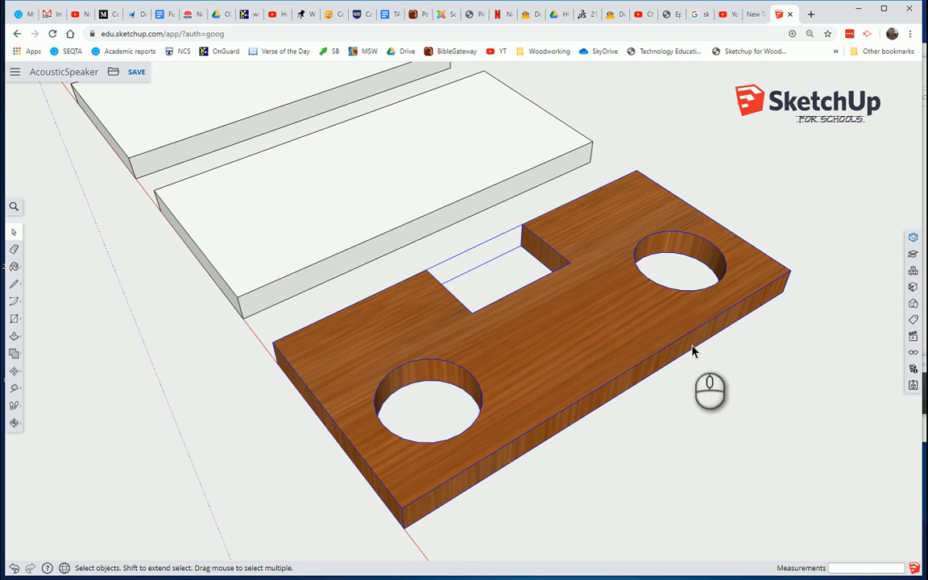
pyautogui.click(658, 415)
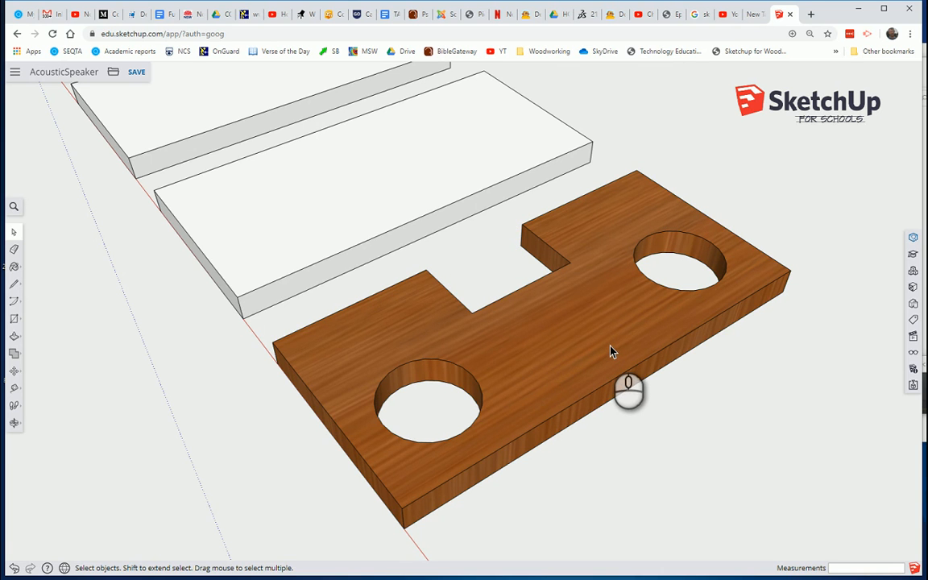
pyautogui.doubleClick(610, 351)
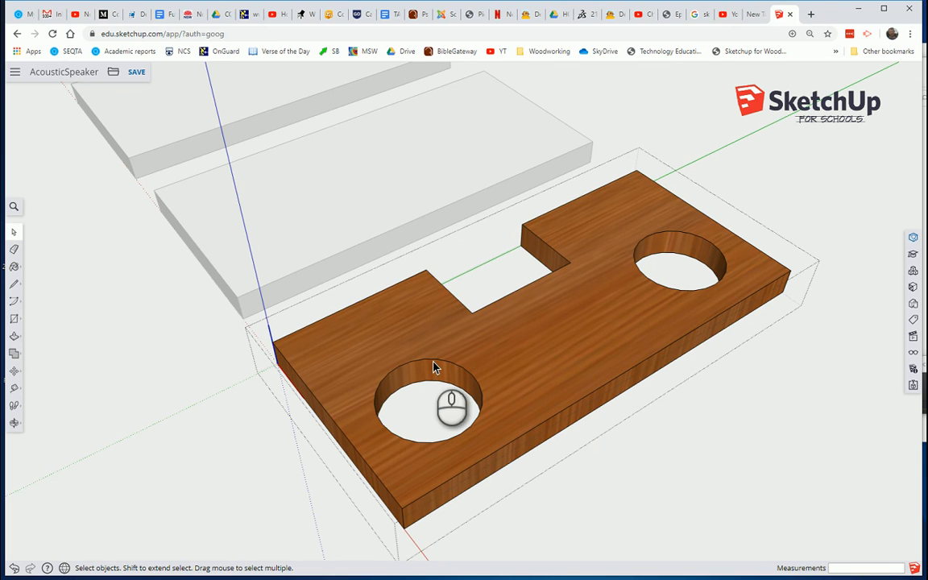
pyautogui.click(15, 338)
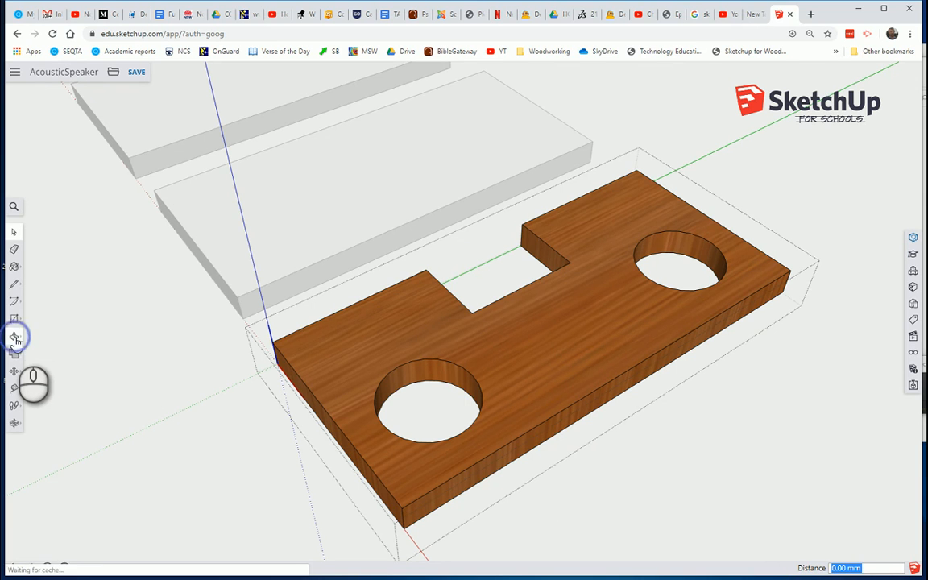
pyautogui.click(600, 345)
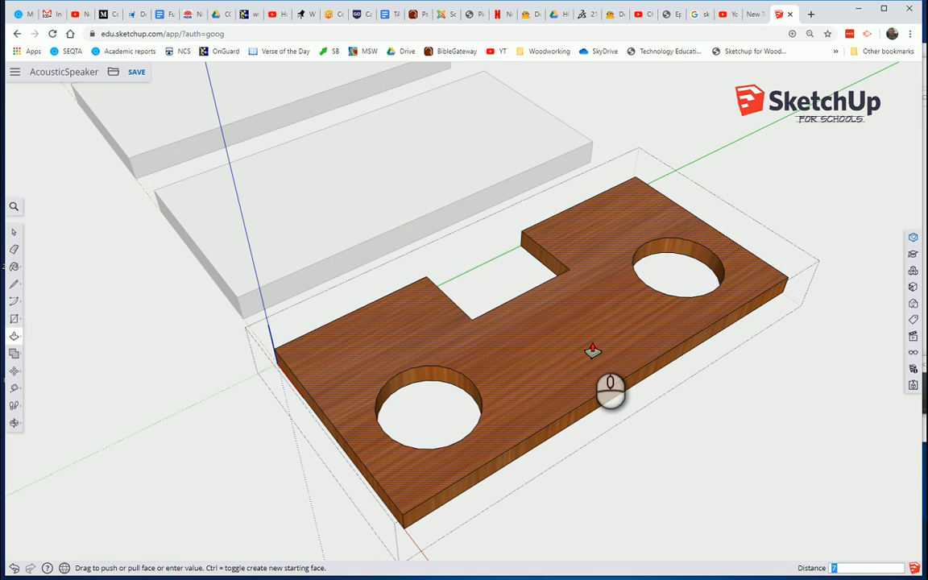
pyautogui.press('Return')
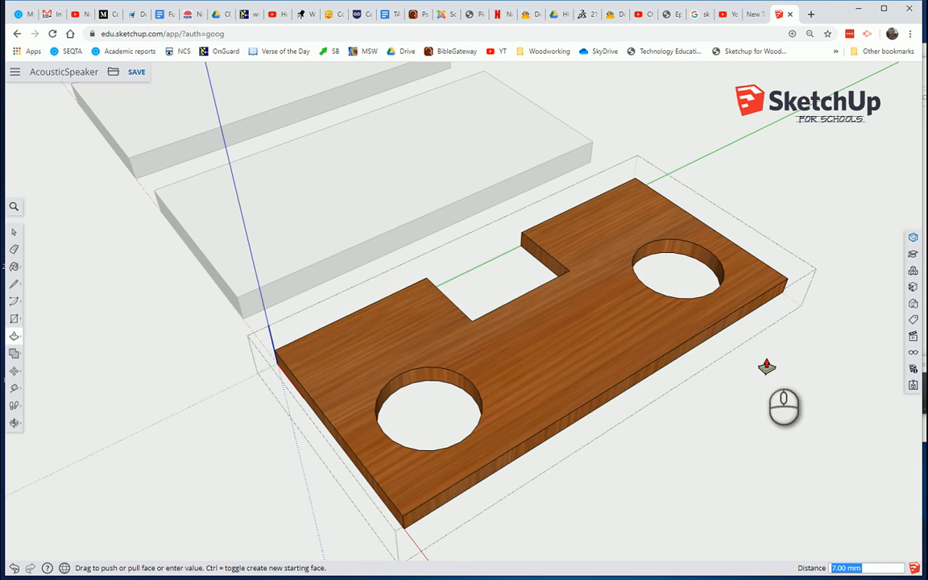
pyautogui.press('space')
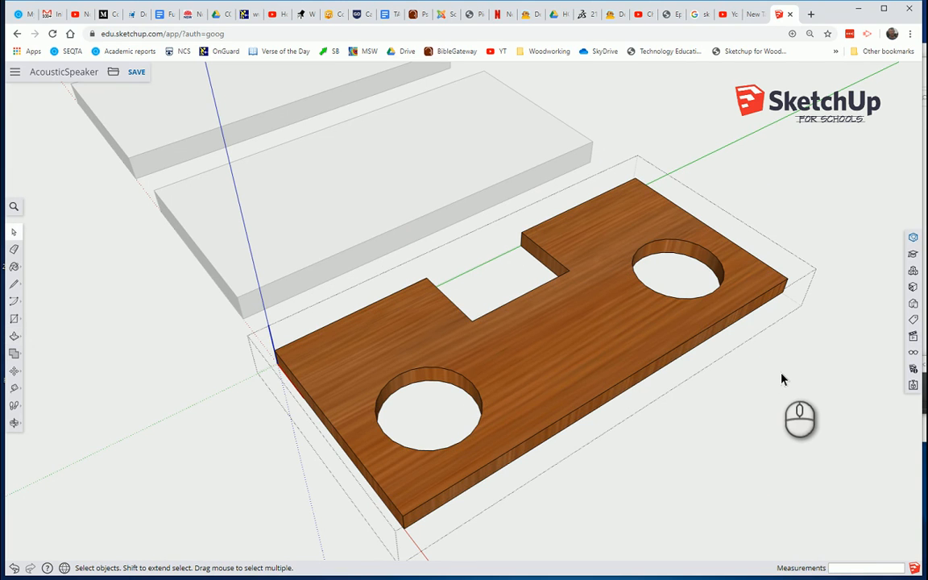
pyautogui.click(801, 170)
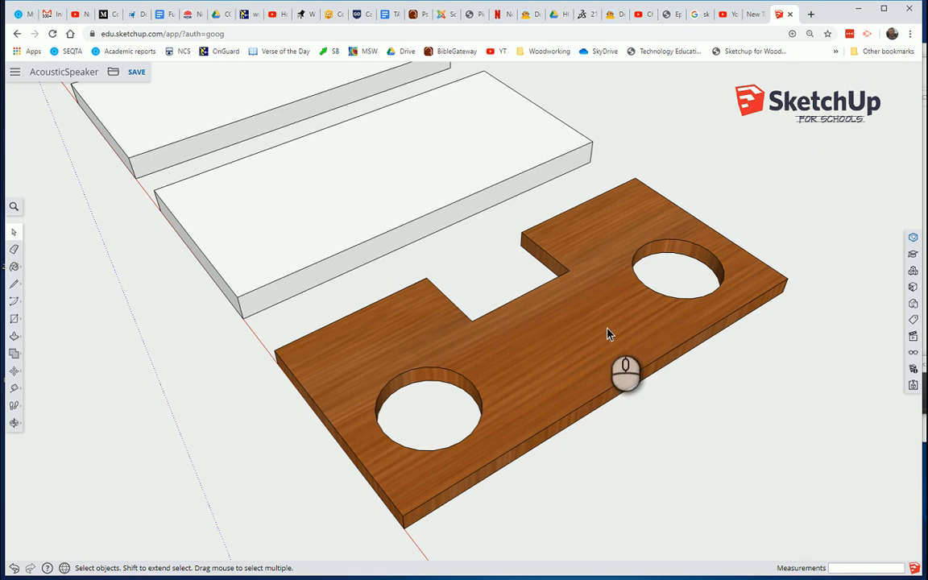
# - Move the wooden panel by its lower front corner onto the matching upper corner of the adjacent white board
pyautogui.moveTo(513, 325); pyautogui.dragTo(261, 241, button='middle')
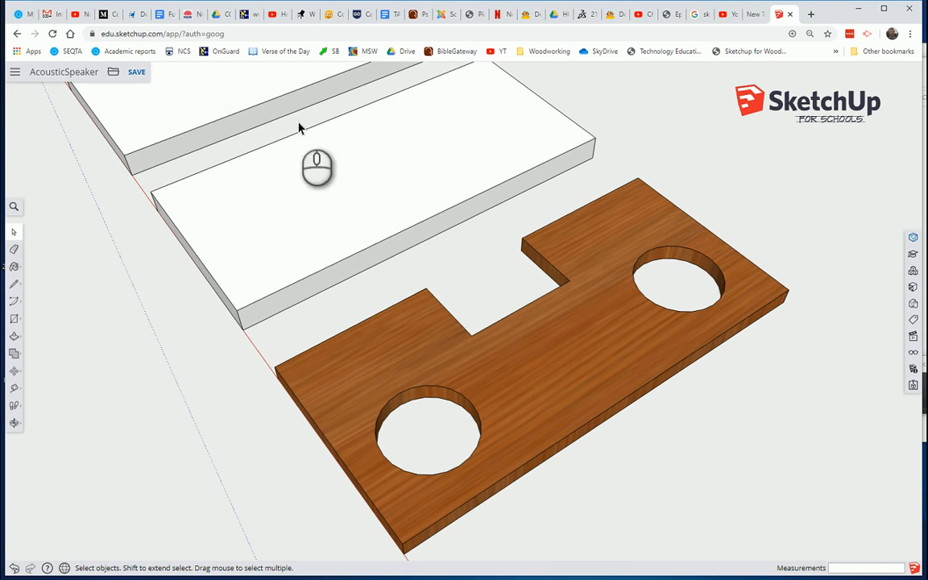
pyautogui.moveTo(278, 194); pyautogui.dragTo(326, 305, button='middle')
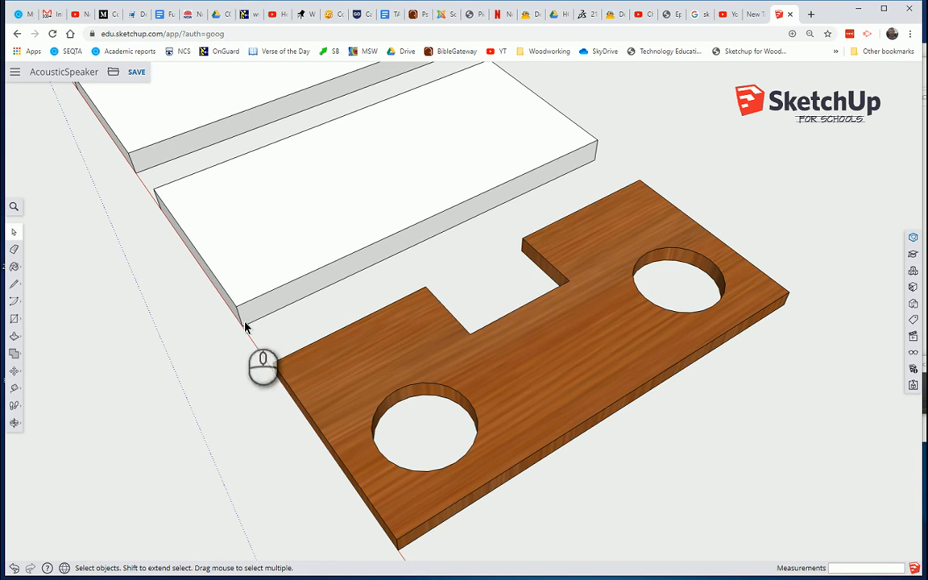
pyautogui.click(14, 370)
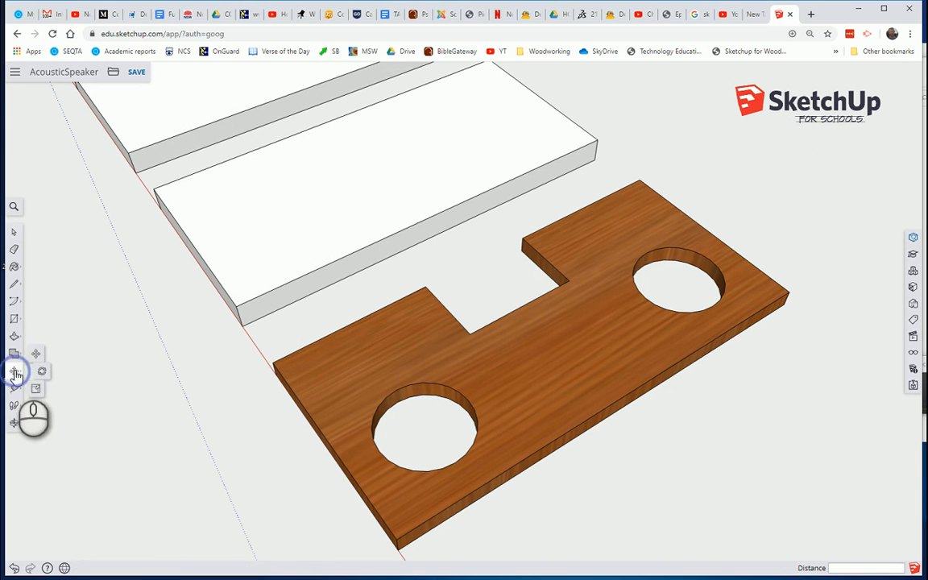
pyautogui.click(43, 352)
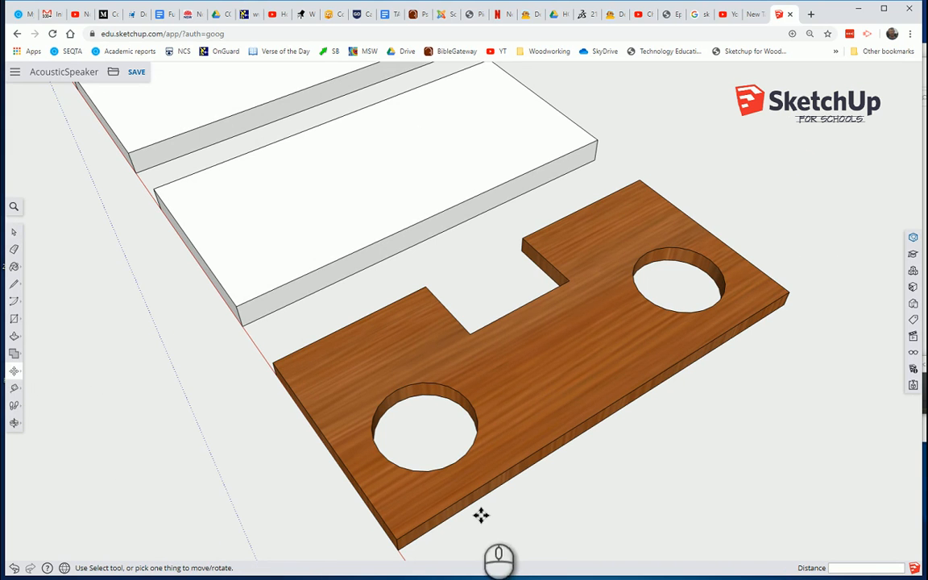
pyautogui.scroll(-1, 429, 553)
pyautogui.scroll(1, 424, 550)
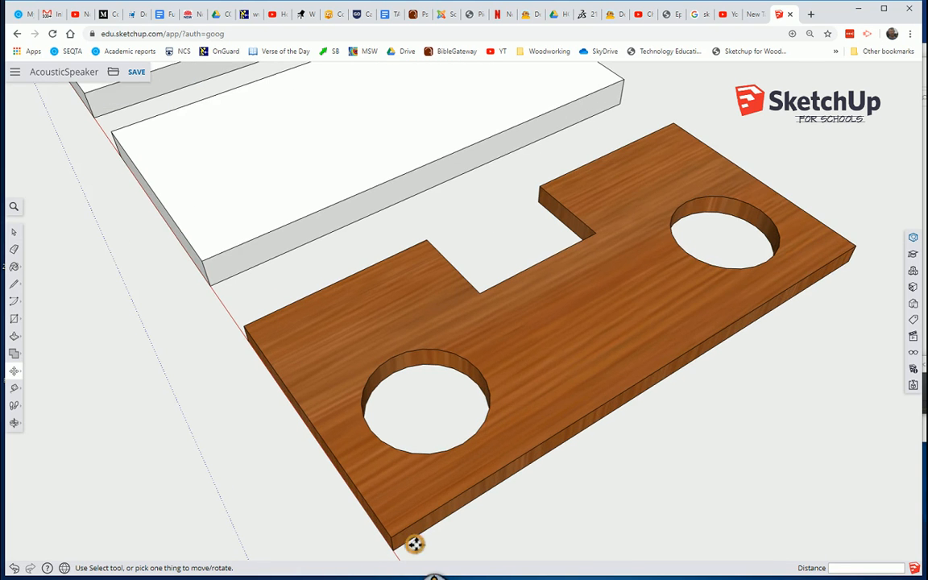
pyautogui.moveTo(413, 544); pyautogui.dragTo(408, 554, button='middle')
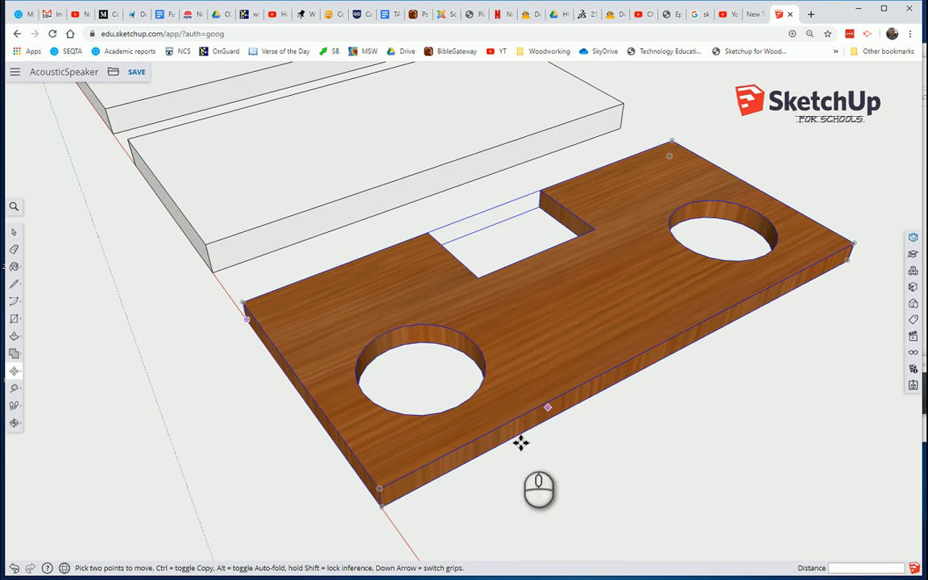
pyautogui.click(382, 509)
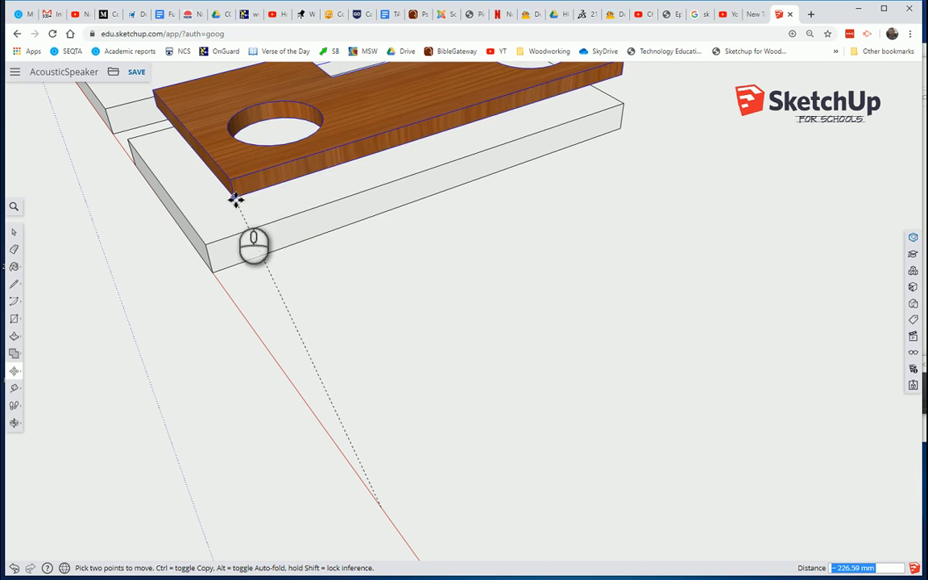
pyautogui.click(208, 245)
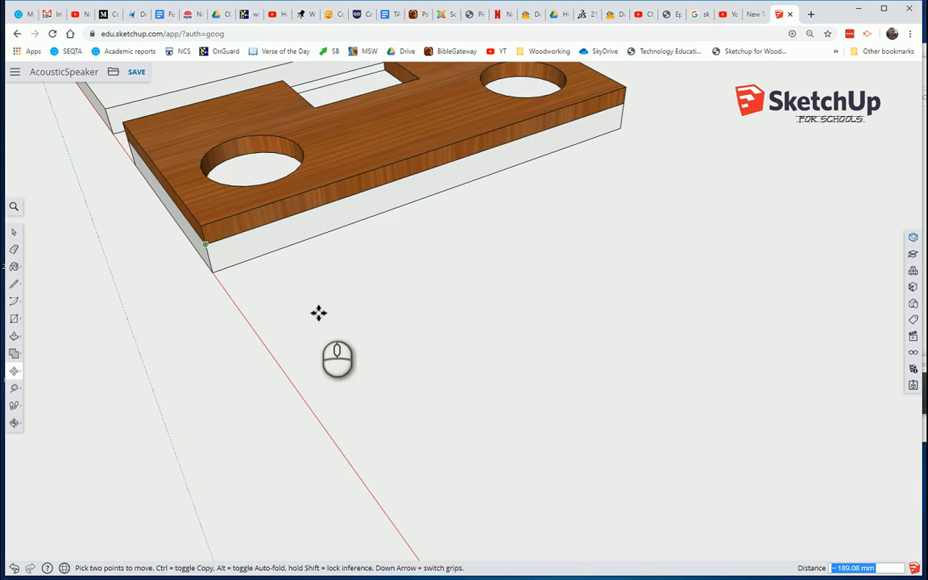
# - Select all connected geometry of the white board under the wooden panel and intersect its faces with the model
pyautogui.scroll(-3, 337, 333)
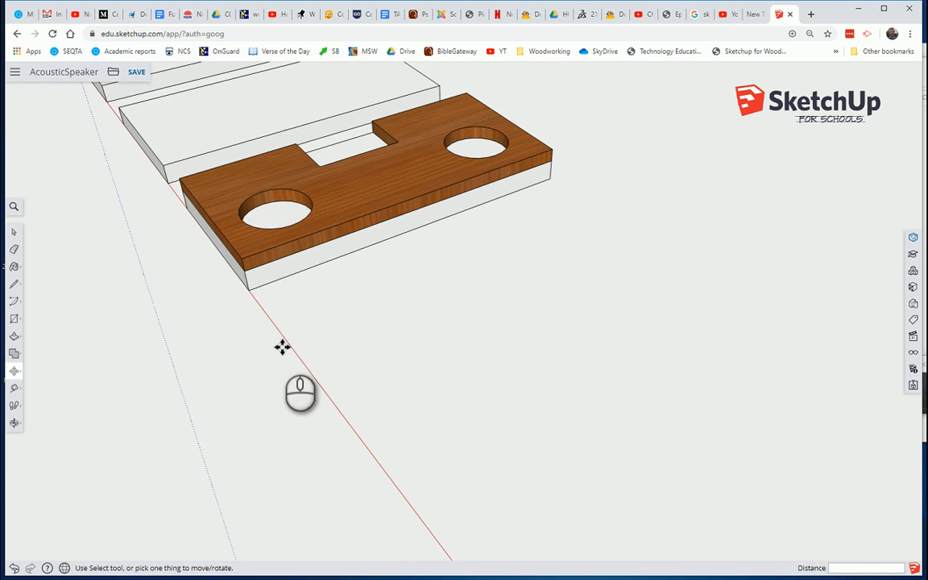
pyautogui.moveTo(282, 326); pyautogui.dragTo(445, 447, button='middle')
pyautogui.scroll(-3, 445, 448)
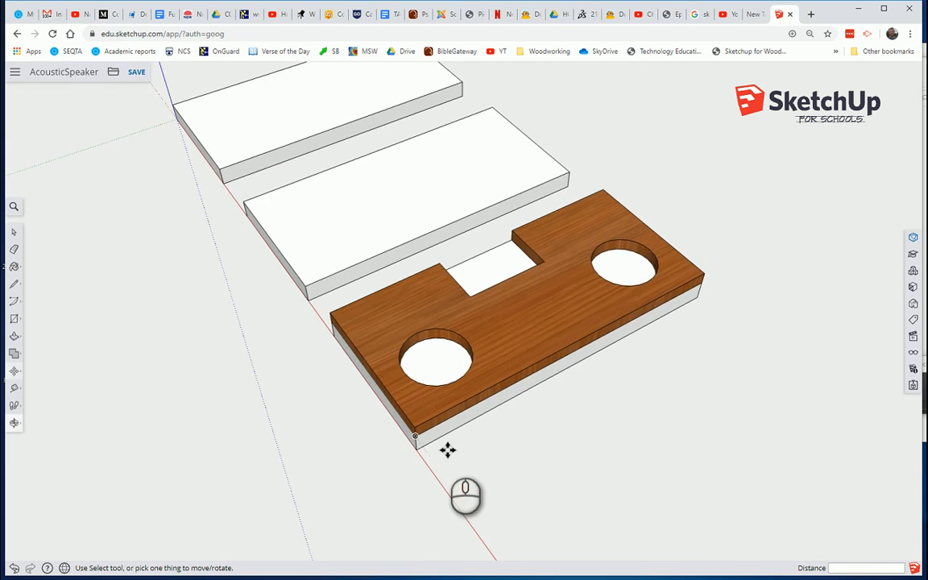
pyautogui.scroll(5, 451, 444)
pyautogui.scroll(2, 452, 445)
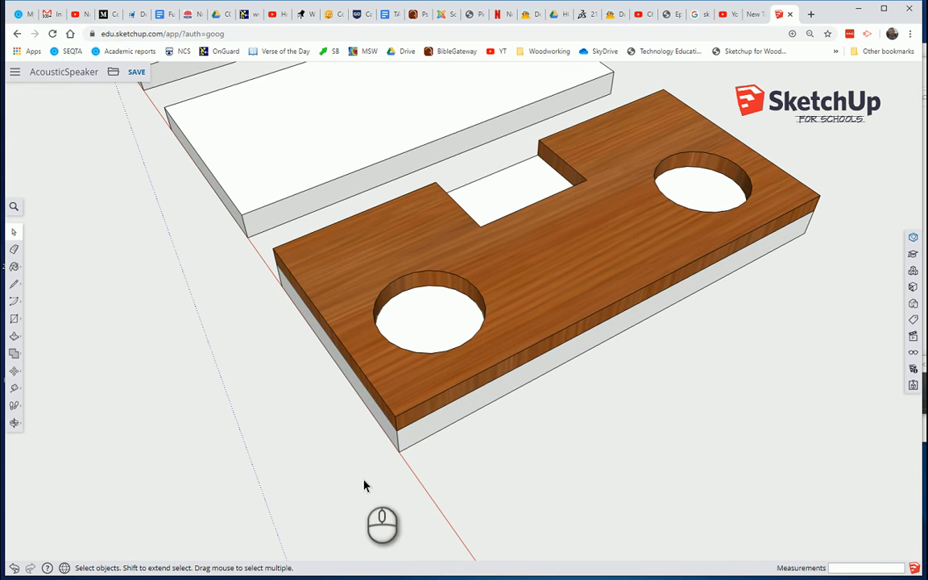
pyautogui.click(14, 233)
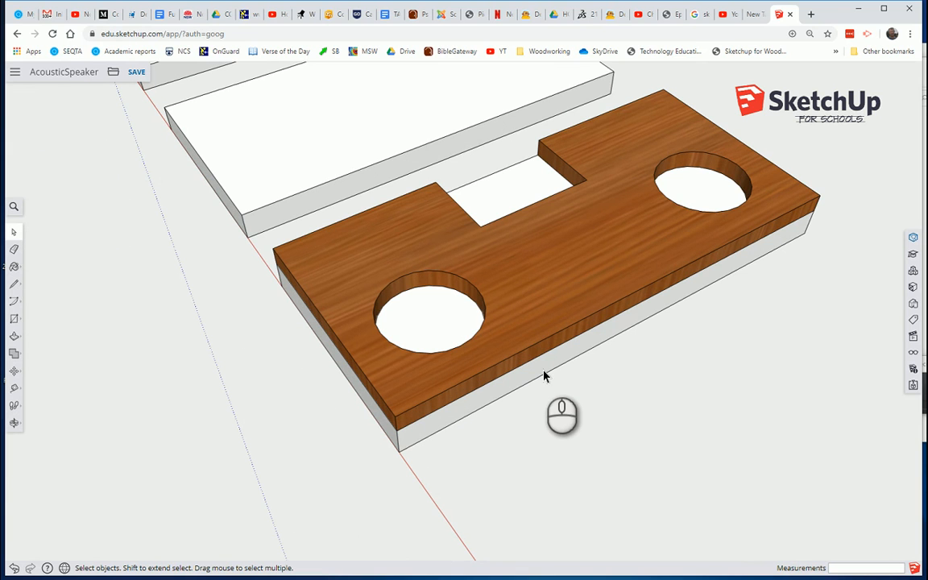
pyautogui.click(543, 375)
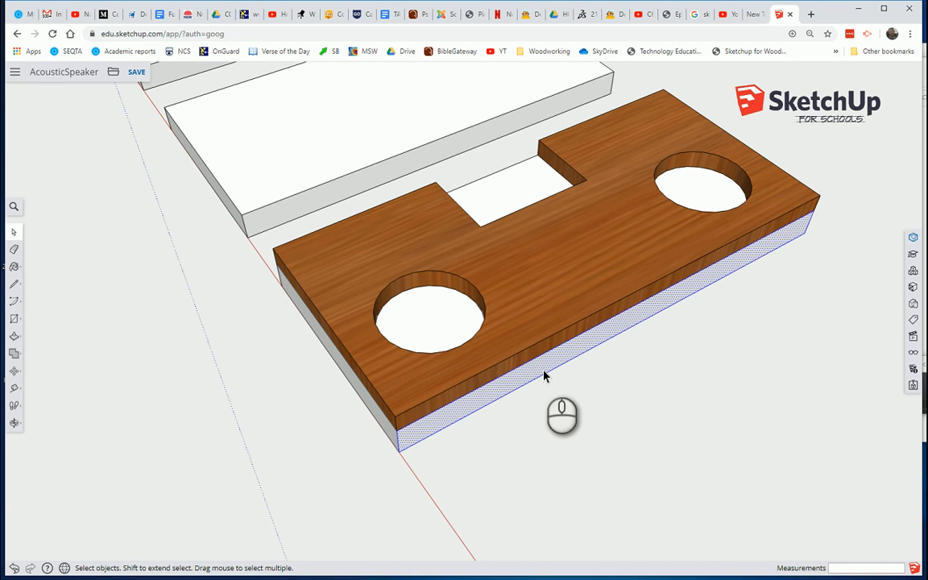
pyautogui.click(533, 400)
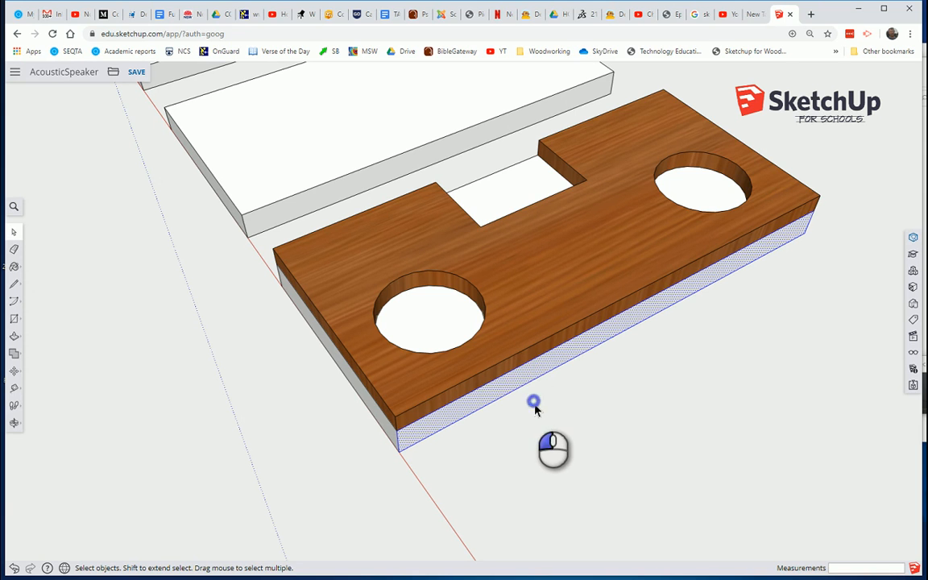
pyautogui.click(523, 382)
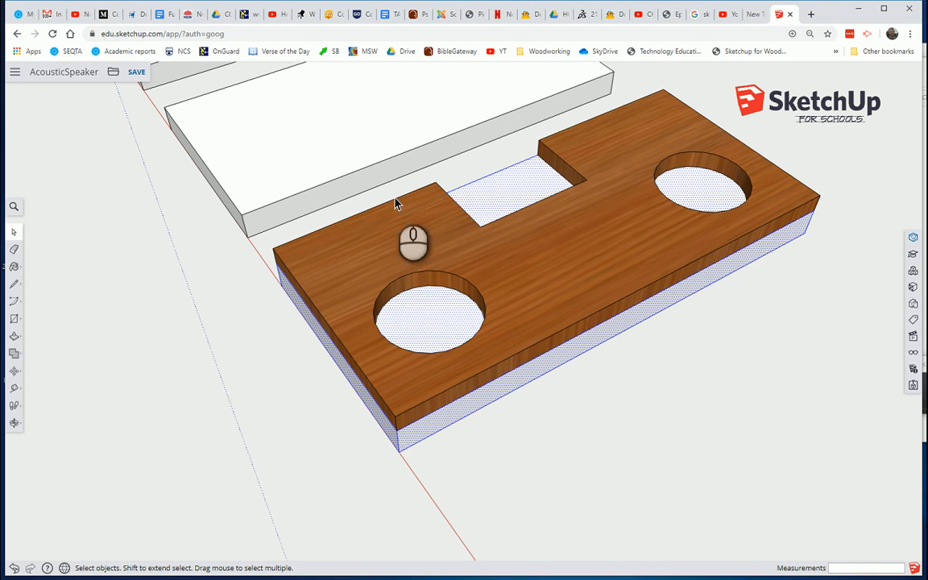
pyautogui.rightClick(435, 306)
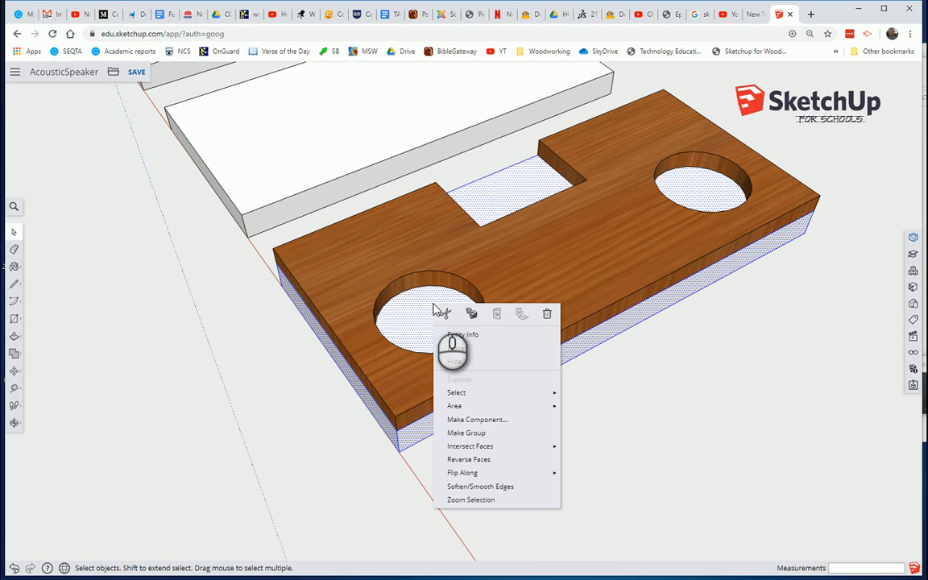
pyautogui.moveTo(472, 447)
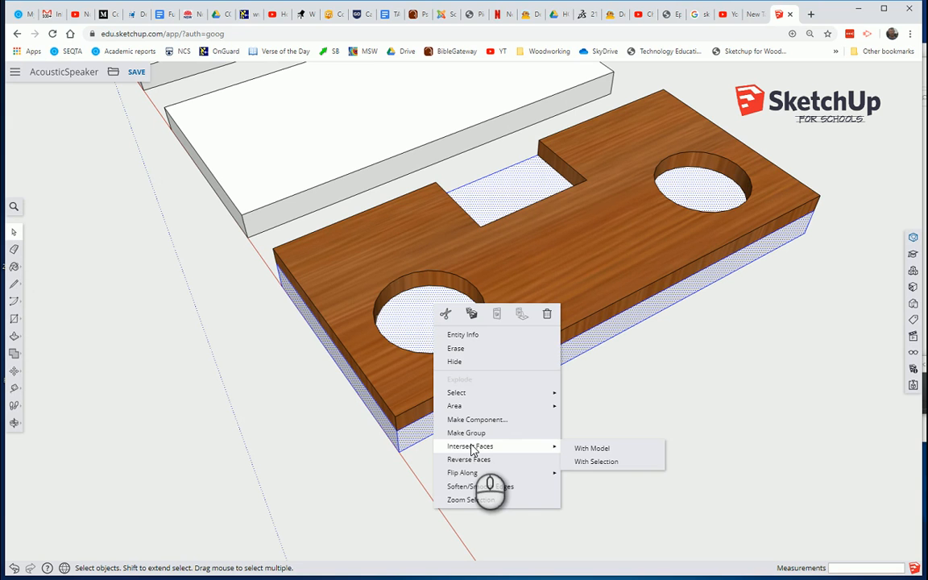
pyautogui.click(578, 449)
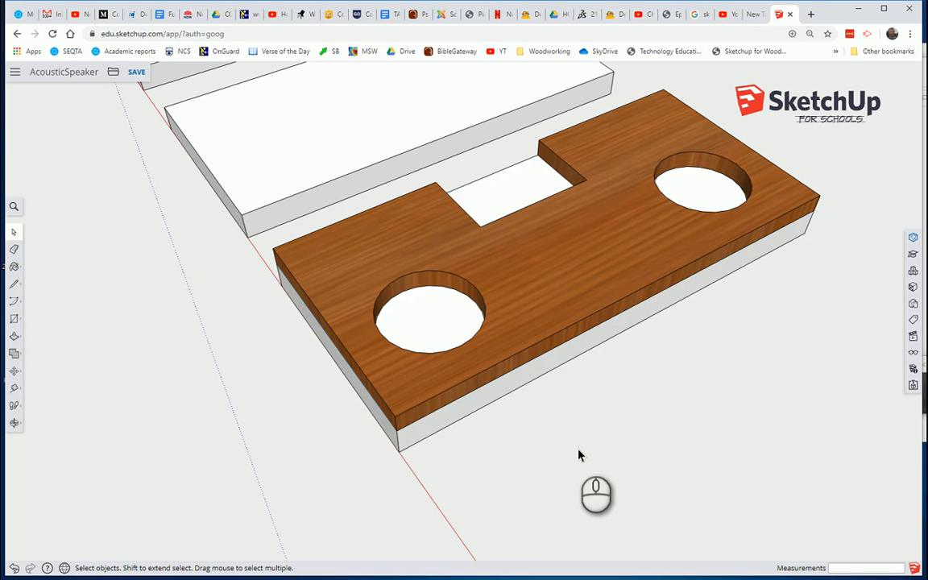
pyautogui.scroll(-2, 569, 441)
pyautogui.scroll(4, 569, 442)
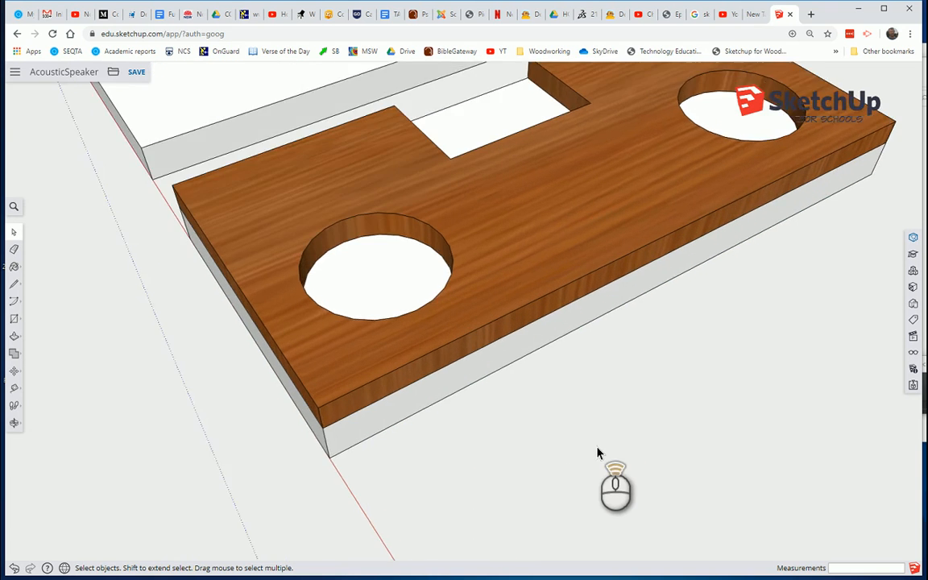
pyautogui.scroll(-3, 597, 451)
pyautogui.moveTo(612, 383)
pyautogui.mouseDown(button='middle')
pyautogui.moveTo(595, 387)
pyautogui.moveTo(614, 430)
pyautogui.moveTo(621, 403)
pyautogui.moveTo(577, 385)
pyautogui.mouseUp(button='middle')
pyautogui.scroll(-3, 616, 438)
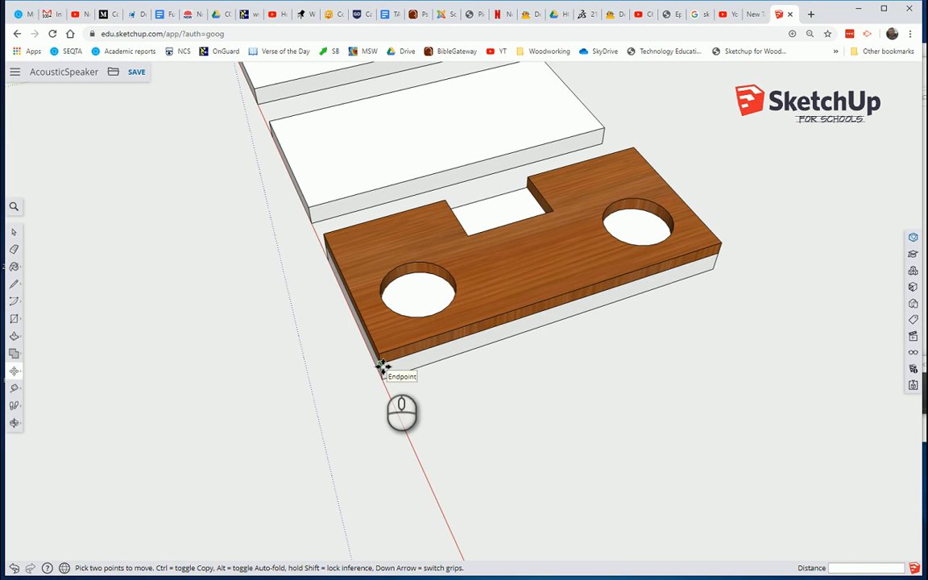
pyautogui.click(382, 365)
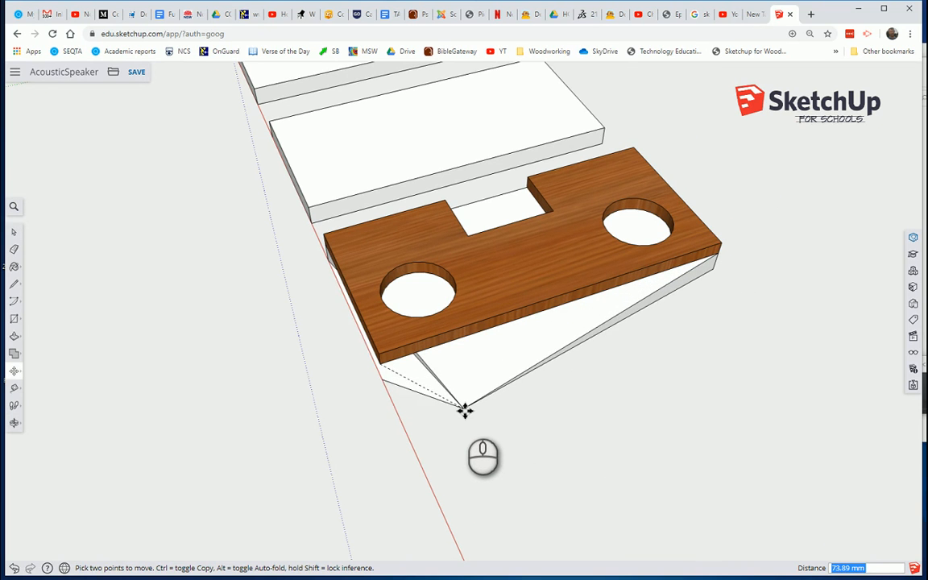
pyautogui.press('Escape')
pyautogui.press('space')
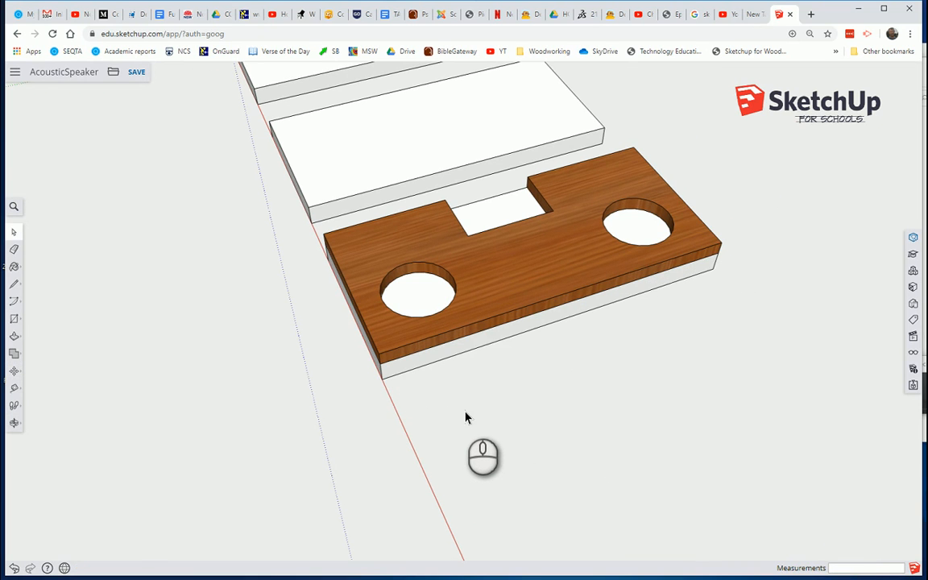
# - Move the wooden panel about 179 mm off the white board to clear its top face
pyautogui.click(477, 307)
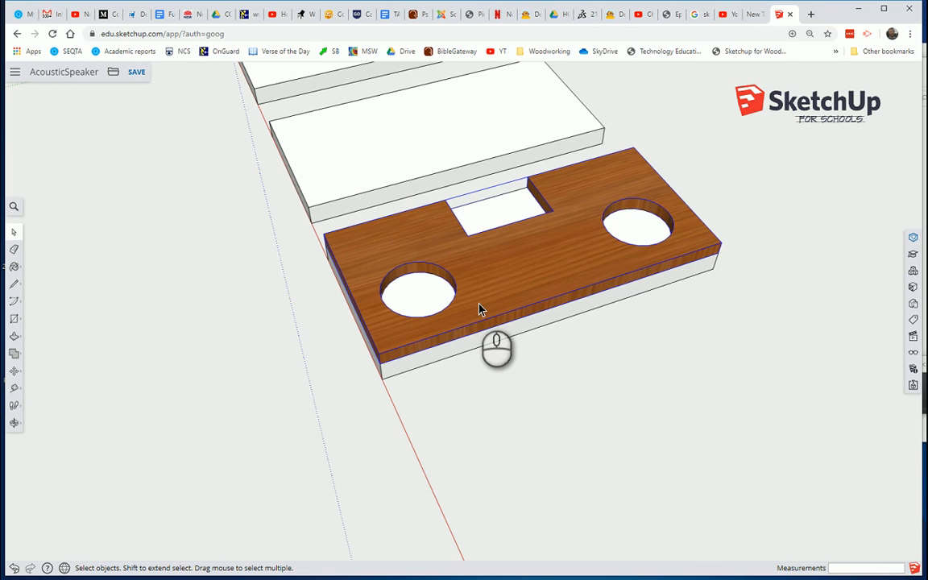
pyautogui.press('m')
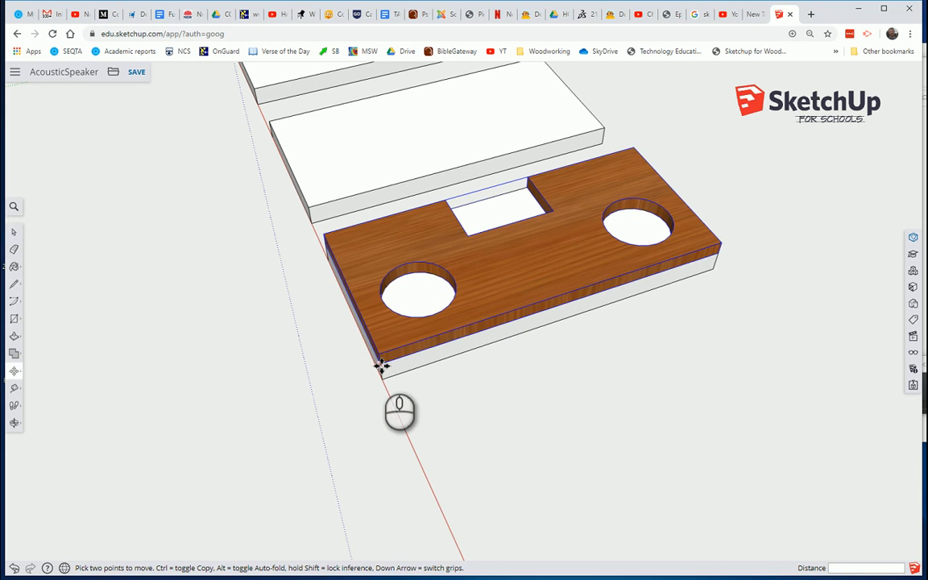
pyautogui.click(381, 366)
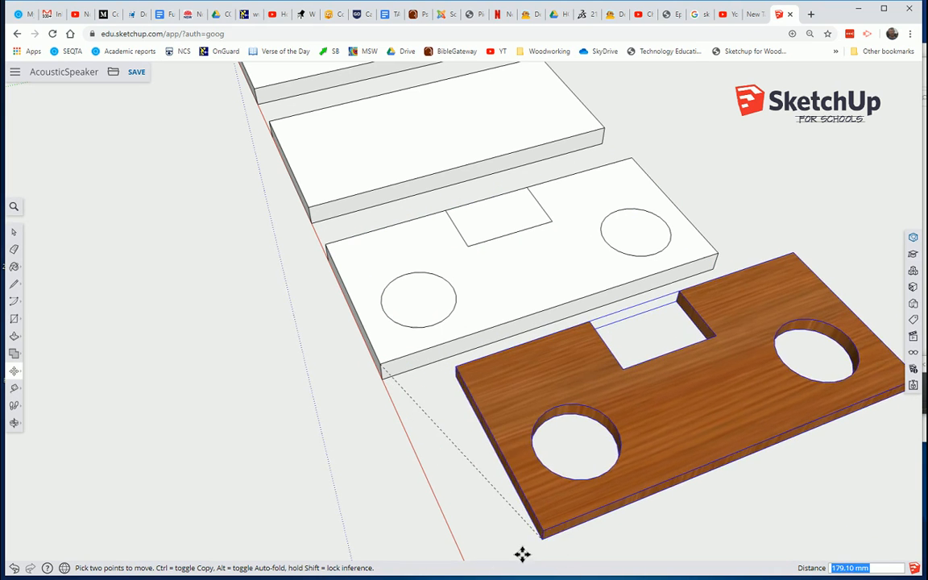
pyautogui.click(557, 528)
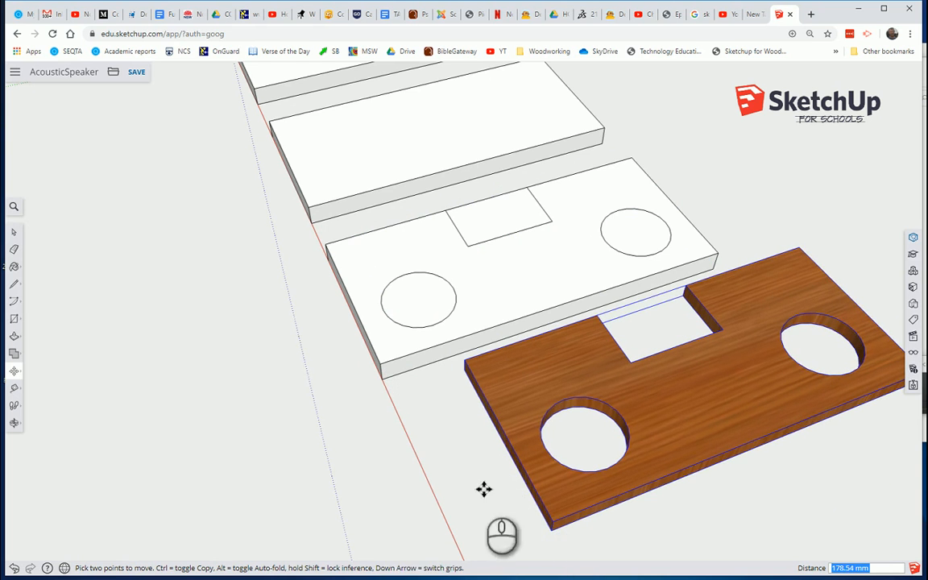
pyautogui.moveTo(380, 386); pyautogui.dragTo(447, 338, button='middle')
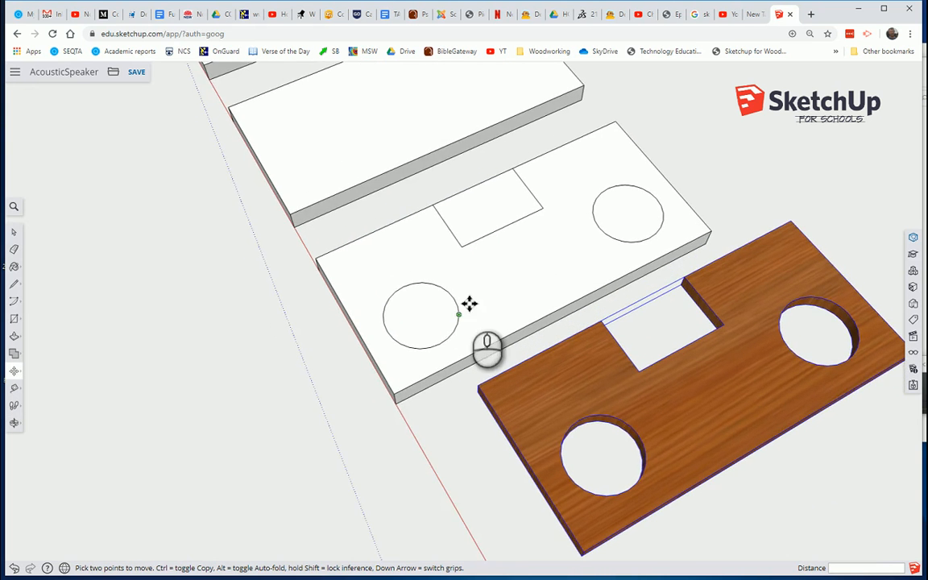
# - Push the two circles and the notch rectangle 19 mm down through the white board to cut them out
pyautogui.scroll(-2, 507, 282)
pyautogui.scroll(3, 548, 234)
pyautogui.scroll(1, 524, 226)
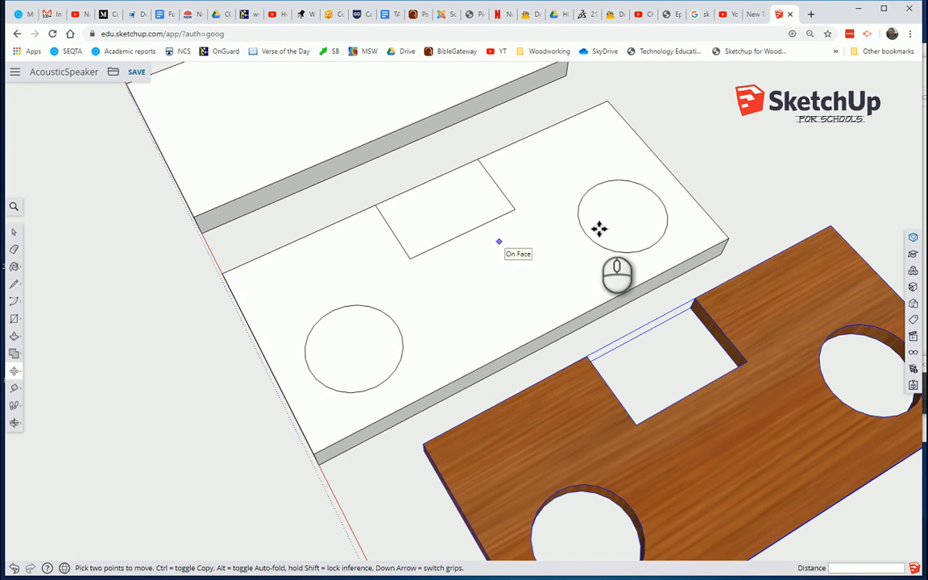
pyautogui.press('p')
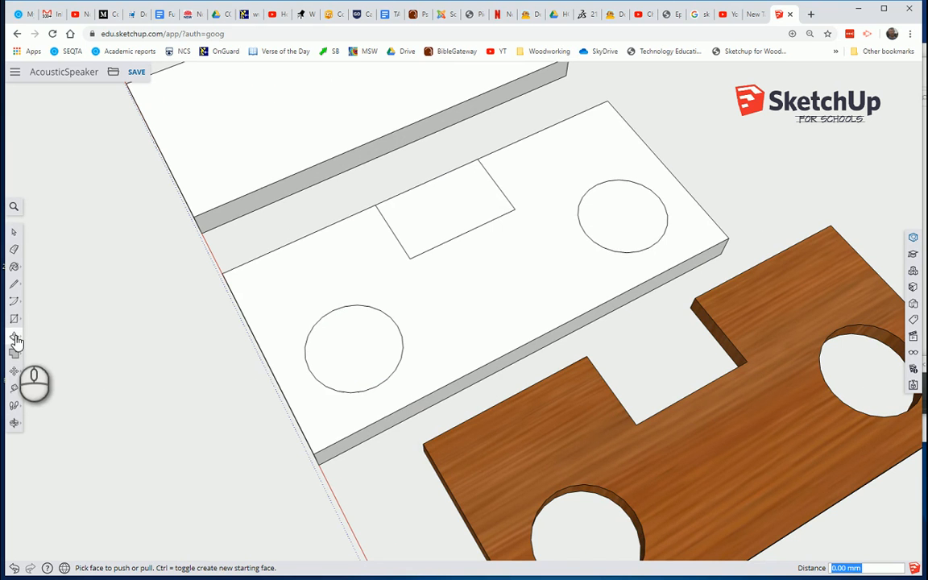
pyautogui.moveTo(451, 383); pyautogui.dragTo(470, 320, button='middle')
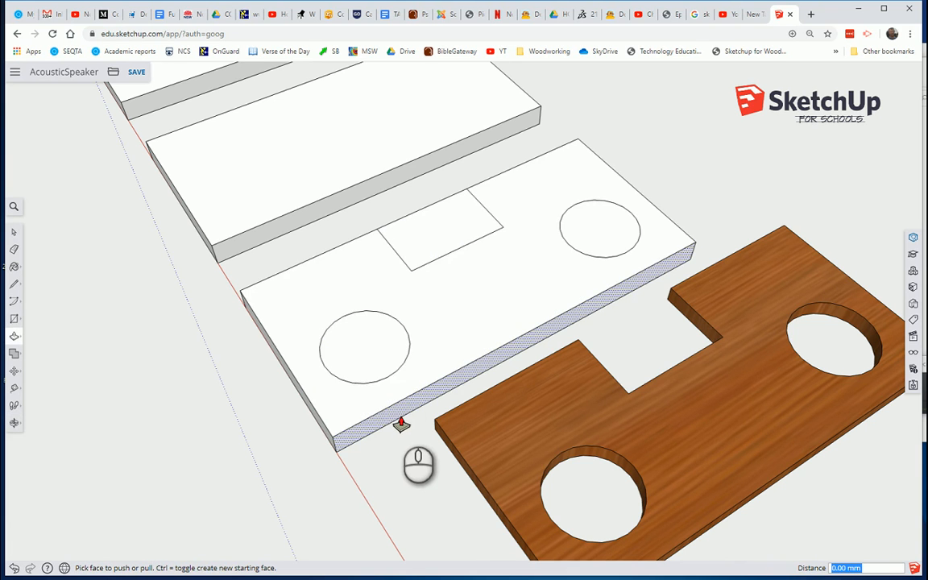
pyautogui.click(377, 356)
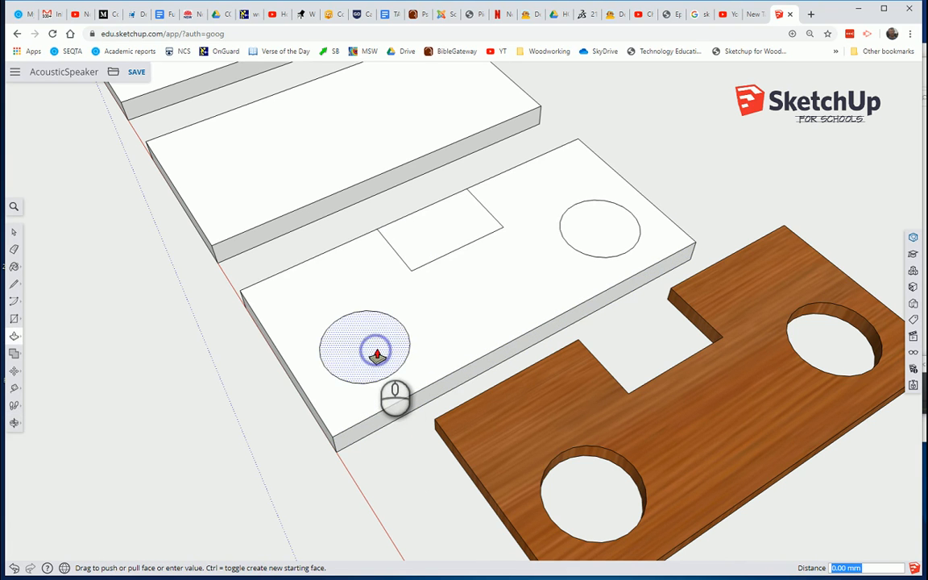
pyautogui.click(399, 421)
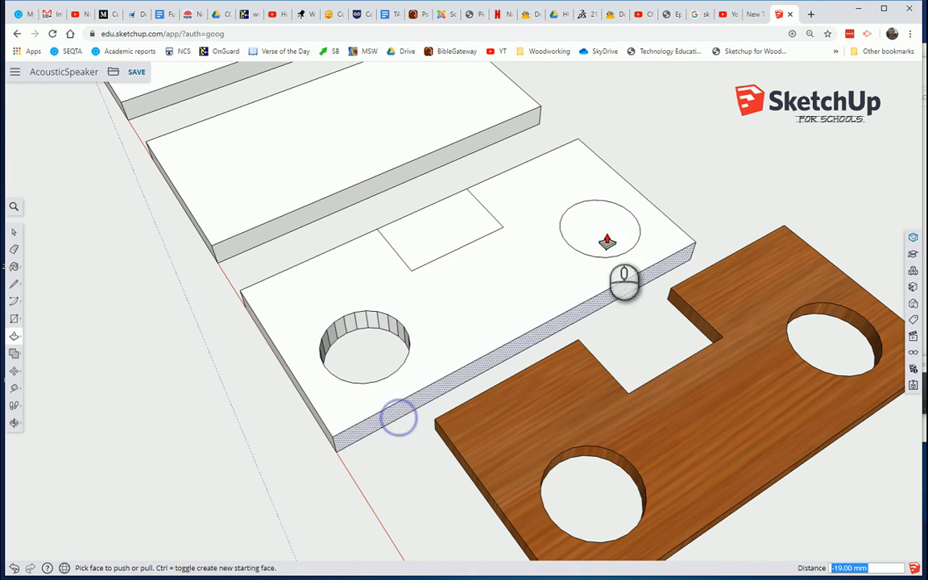
pyautogui.click(613, 222)
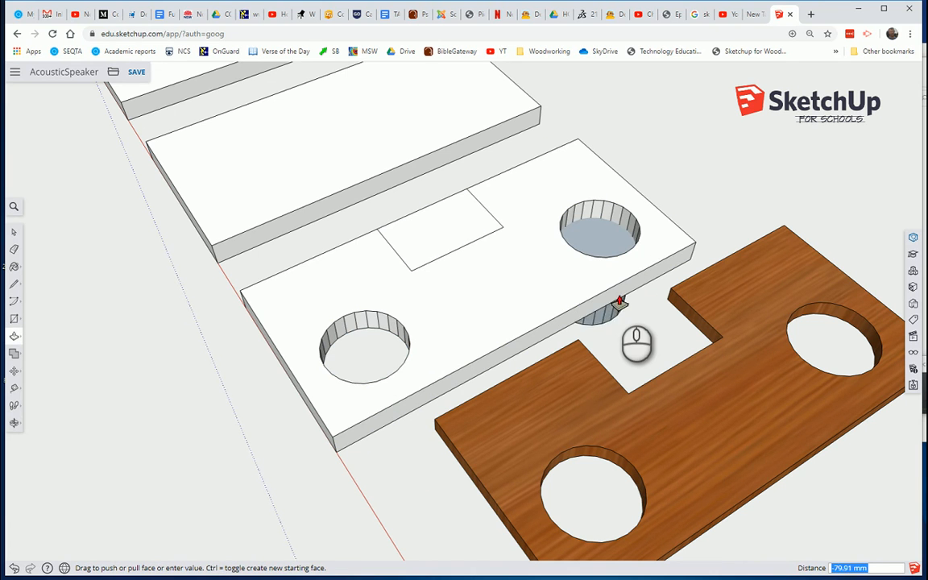
pyautogui.click(617, 302)
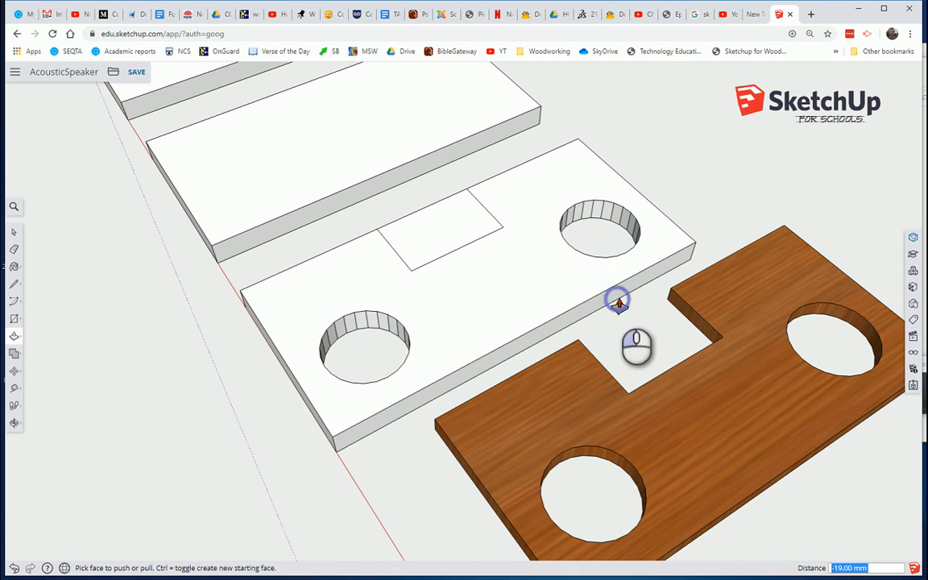
pyautogui.click(449, 242)
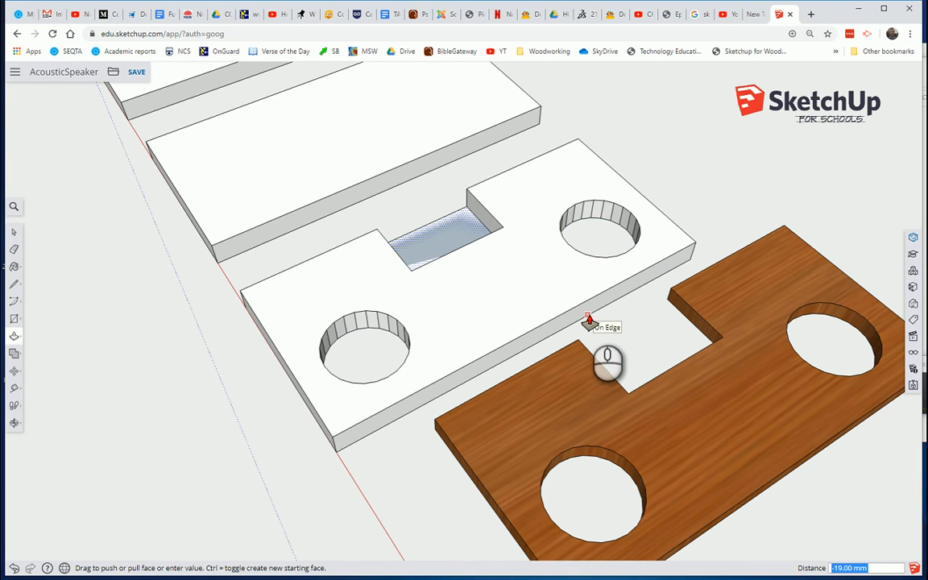
pyautogui.click(588, 321)
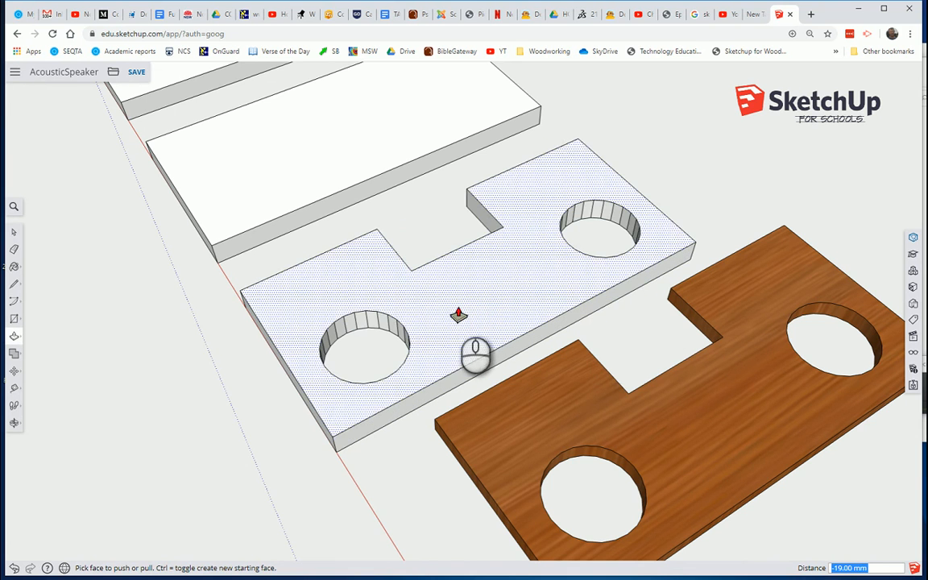
# - Push the long inner face of the white board's notch 5 mm deeper into the board
pyautogui.scroll(-1, 458, 314)
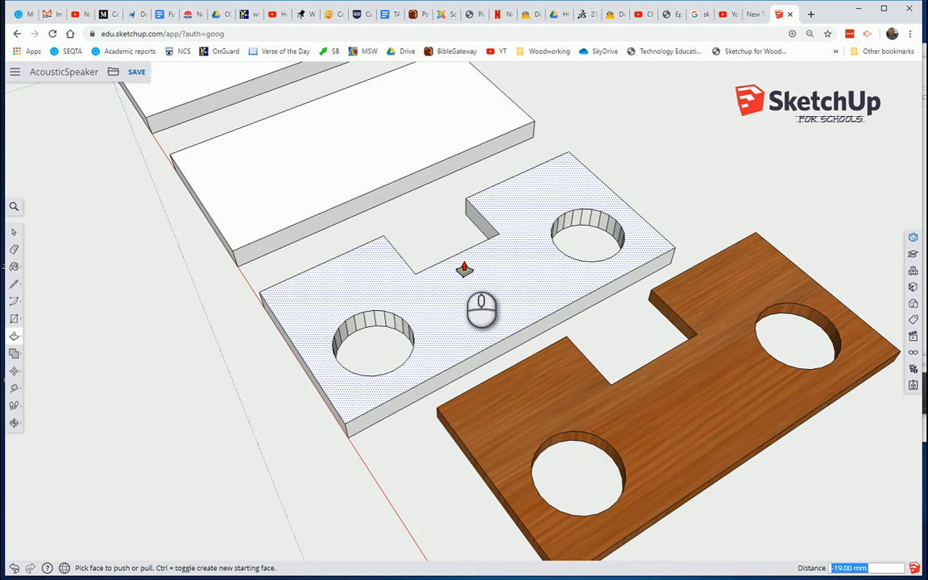
pyautogui.press('space')
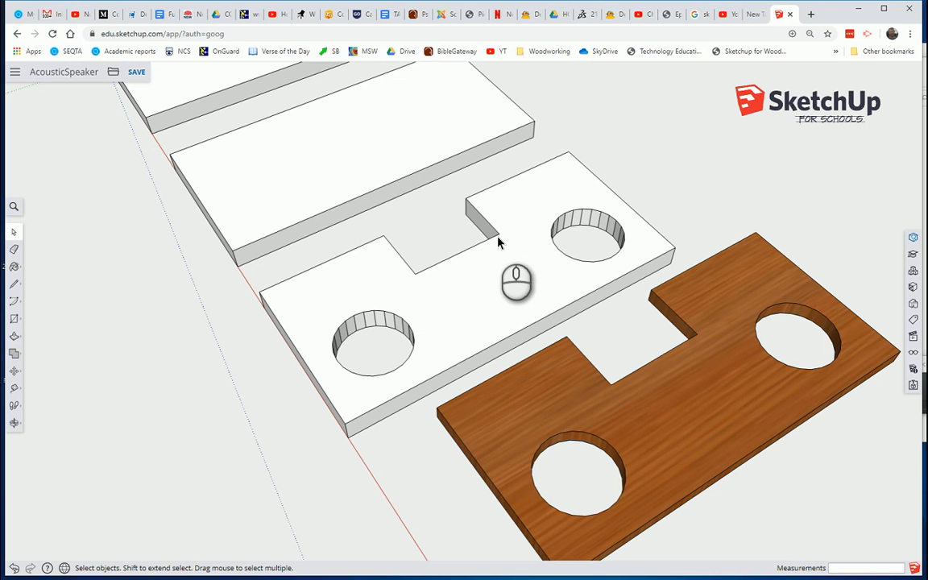
pyautogui.moveTo(435, 305); pyautogui.dragTo(567, 287, button='middle')
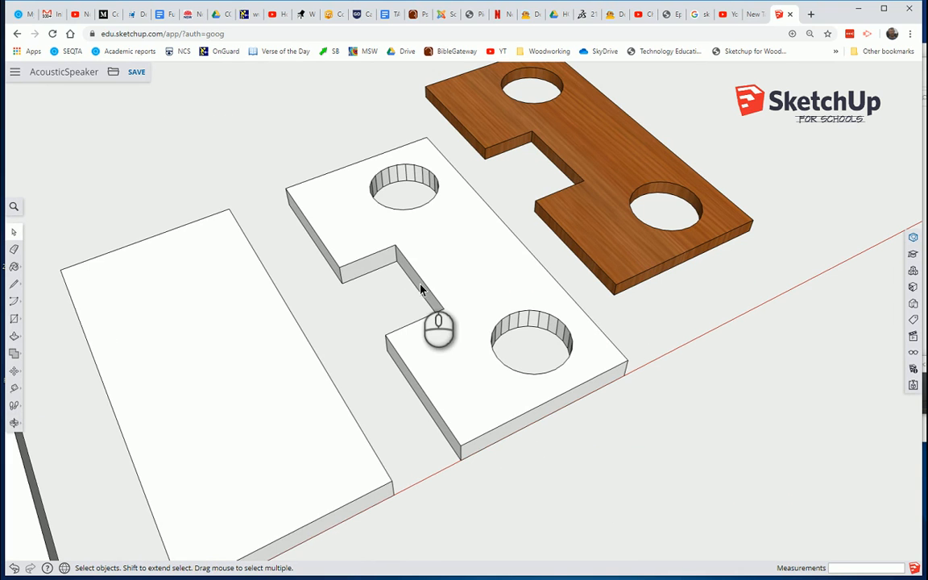
pyautogui.click(15, 337)
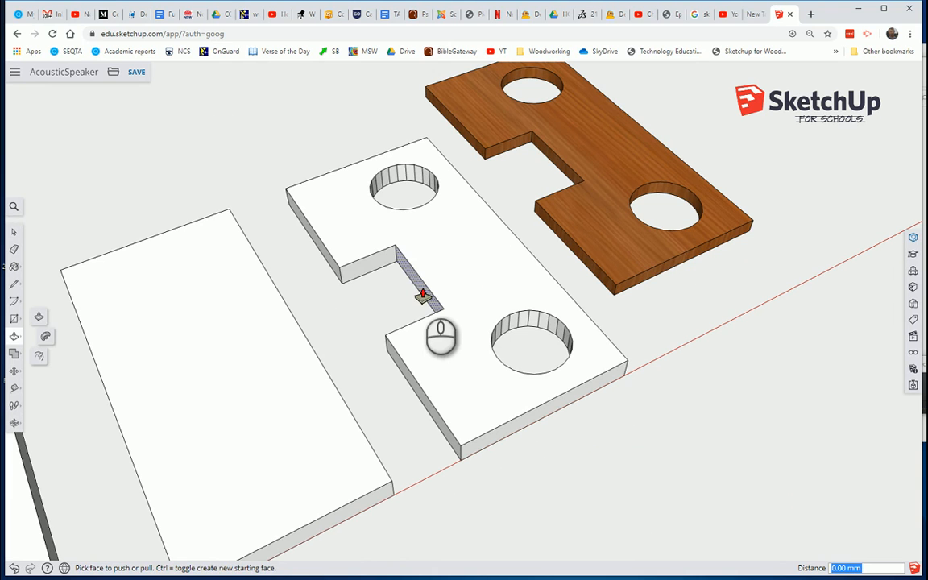
pyautogui.moveTo(422, 297); pyautogui.dragTo(466, 270)
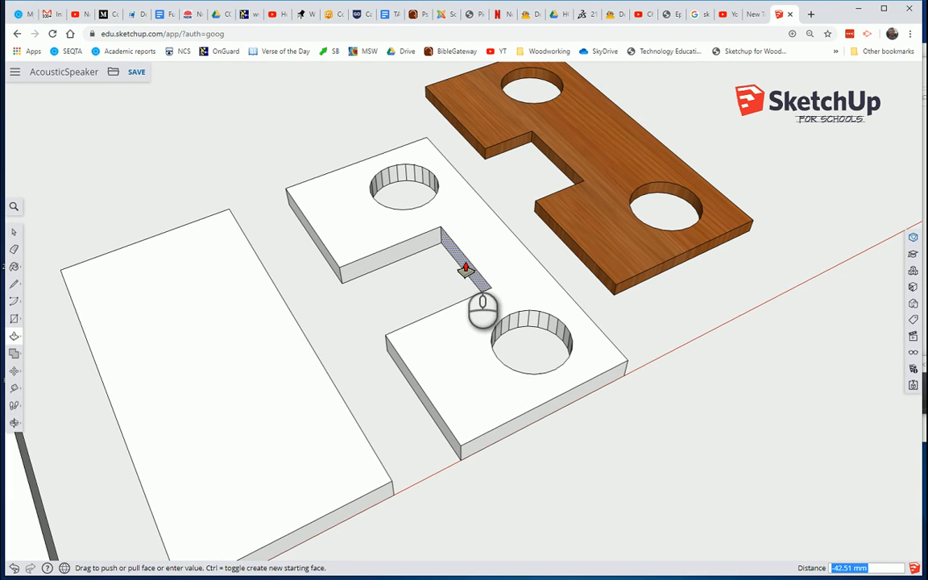
pyautogui.press('Return')
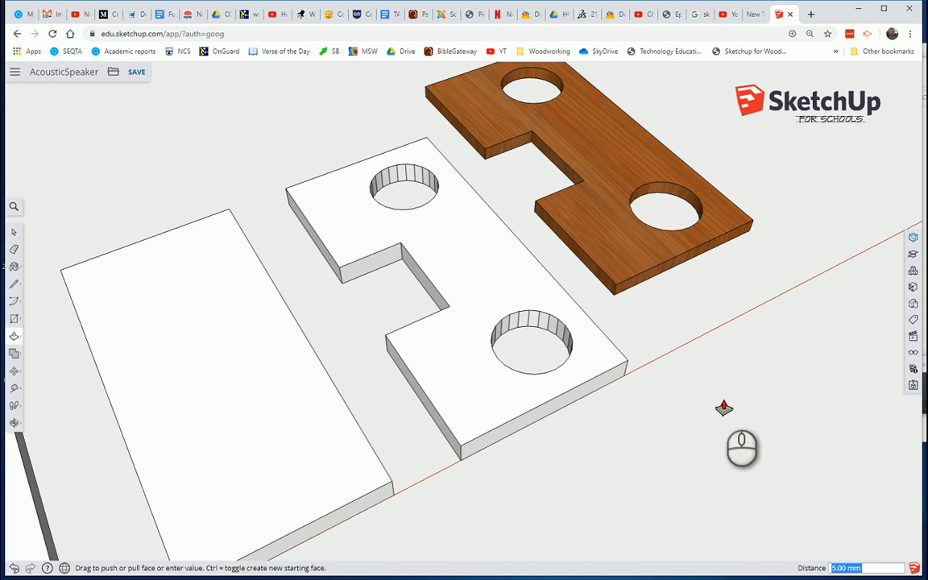
# - Select all connected geometry of the notched white board and make it a component named Phone Holder
pyautogui.moveTo(718, 399)
pyautogui.keyDown('shift'); pyautogui.mouseDown(button='middle')
pyautogui.moveTo(667, 435)
pyautogui.moveTo(519, 478)
pyautogui.moveTo(206, 449)
pyautogui.moveTo(178, 437)
pyautogui.moveTo(274, 388)
pyautogui.mouseUp(button='middle'); pyautogui.keyUp('shift')
pyautogui.scroll(-2, 274, 388)
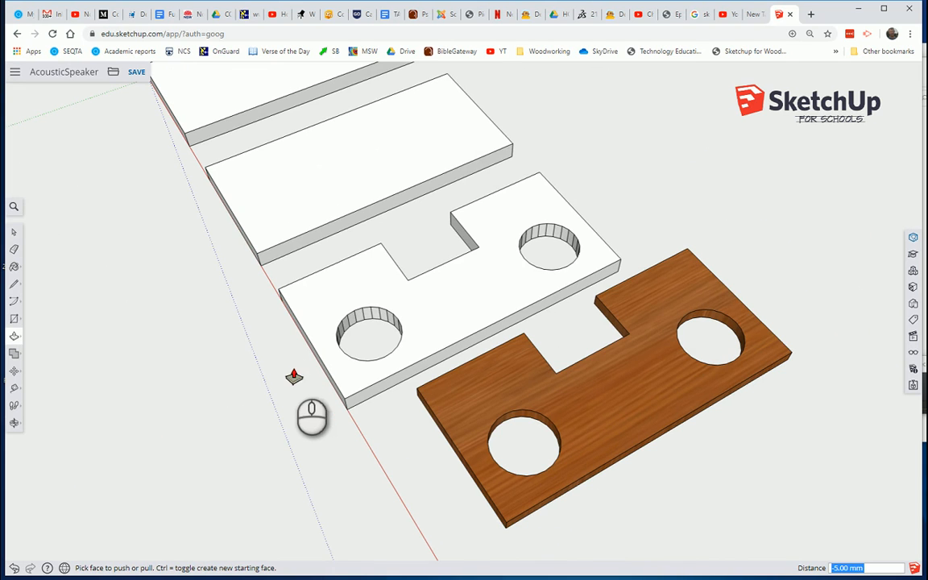
pyautogui.click(15, 233)
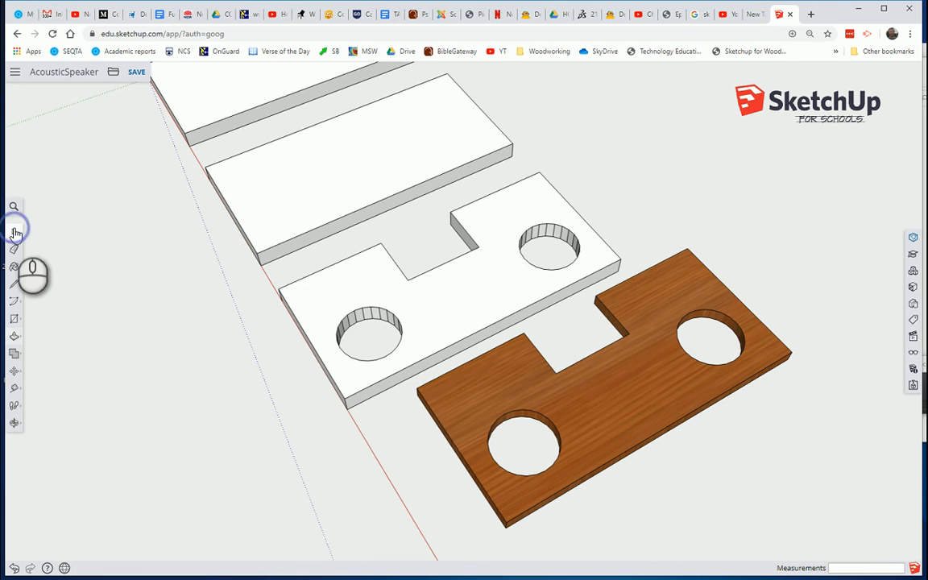
pyautogui.click(459, 295)
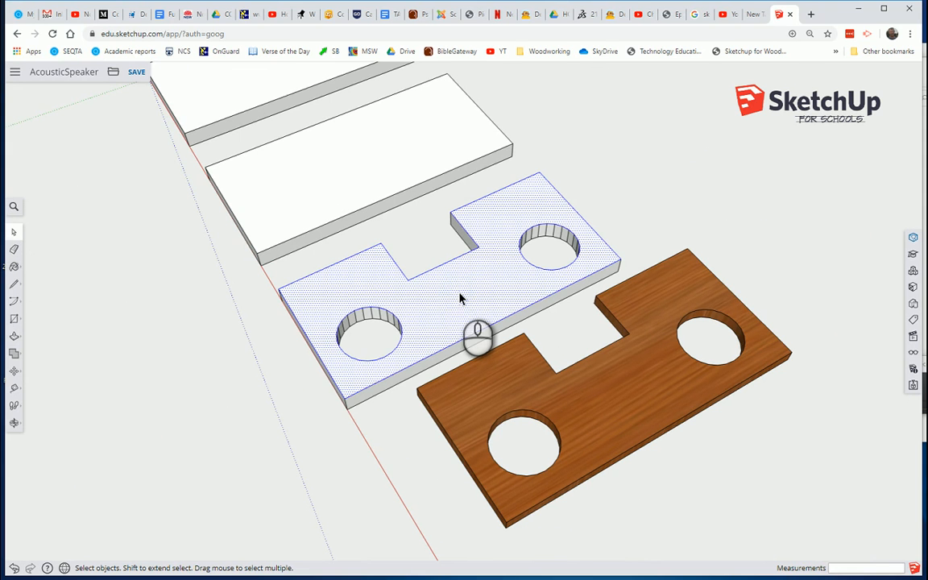
pyautogui.click(460, 295)
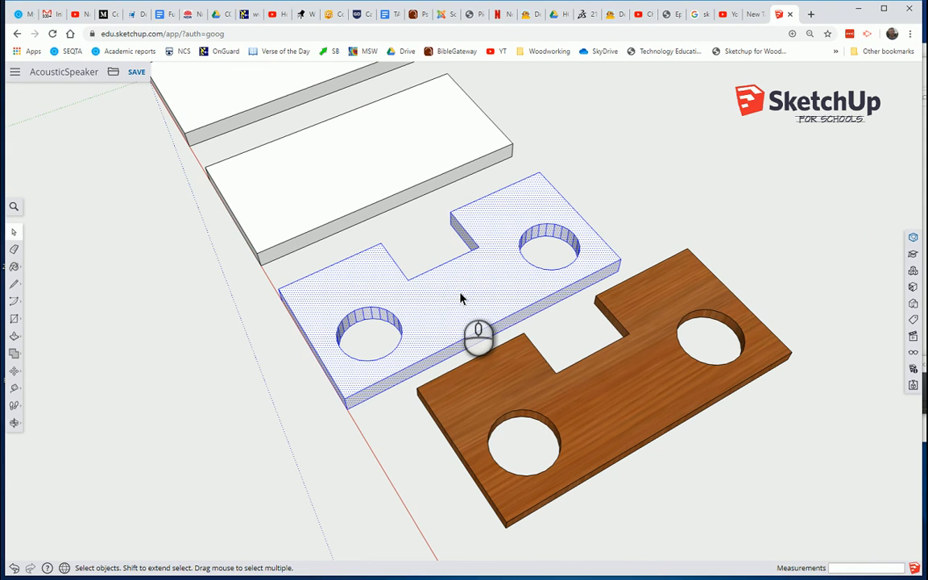
pyautogui.rightClick(457, 294)
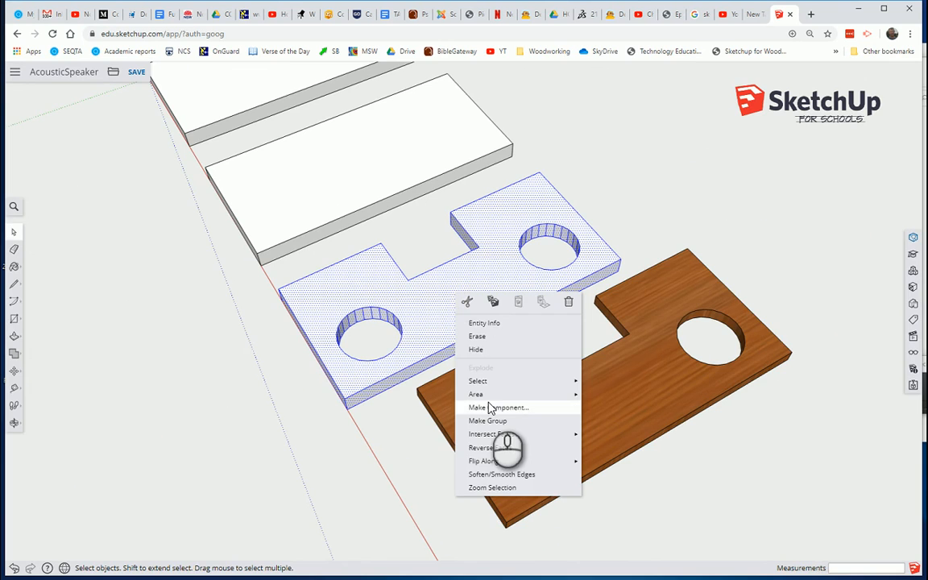
pyautogui.click(488, 409)
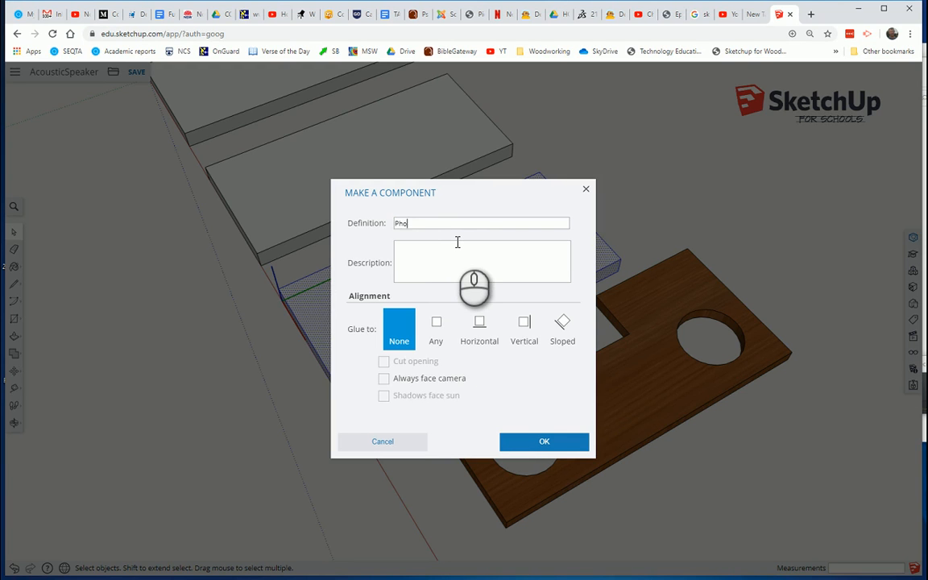
pyautogui.write('Phone Holder')
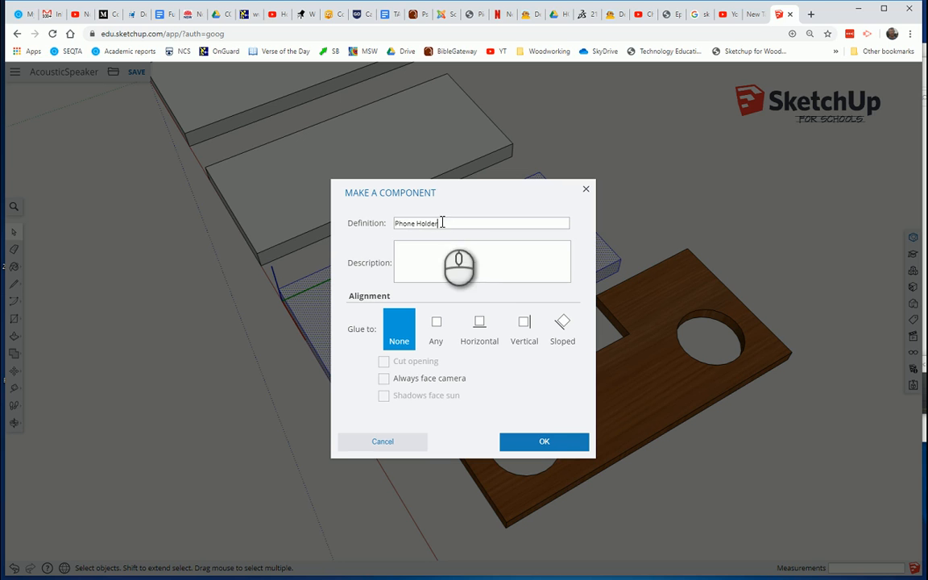
pyautogui.click(547, 442)
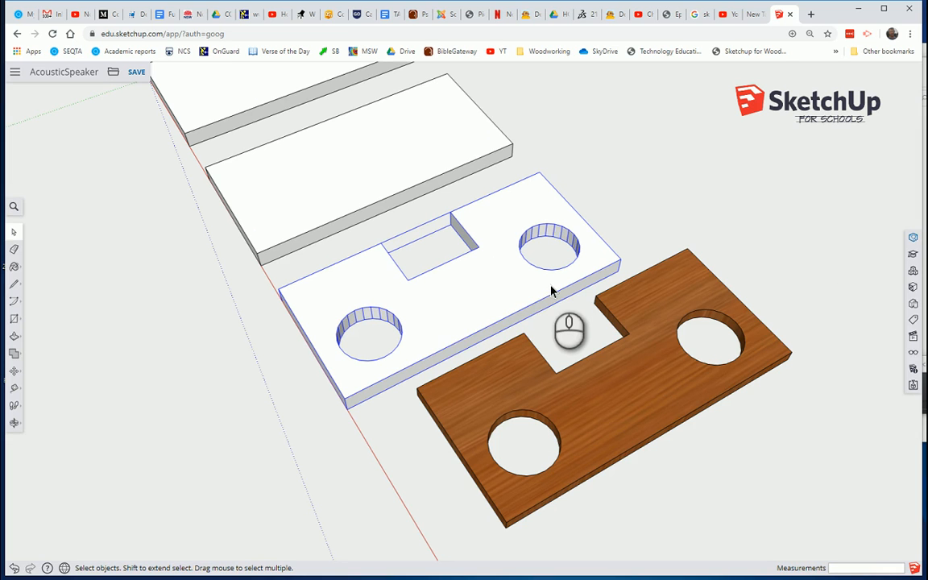
# - Paint the Phone Holder component with Wood Floor Light from the Wood materials, declining to overwrite the newer saved version of the model
pyautogui.click(912, 288)
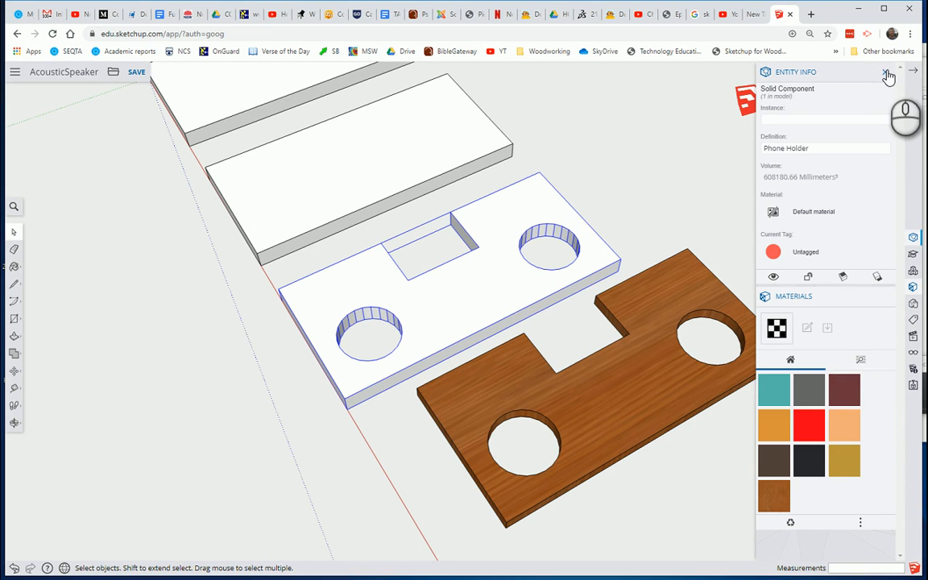
pyautogui.click(886, 75)
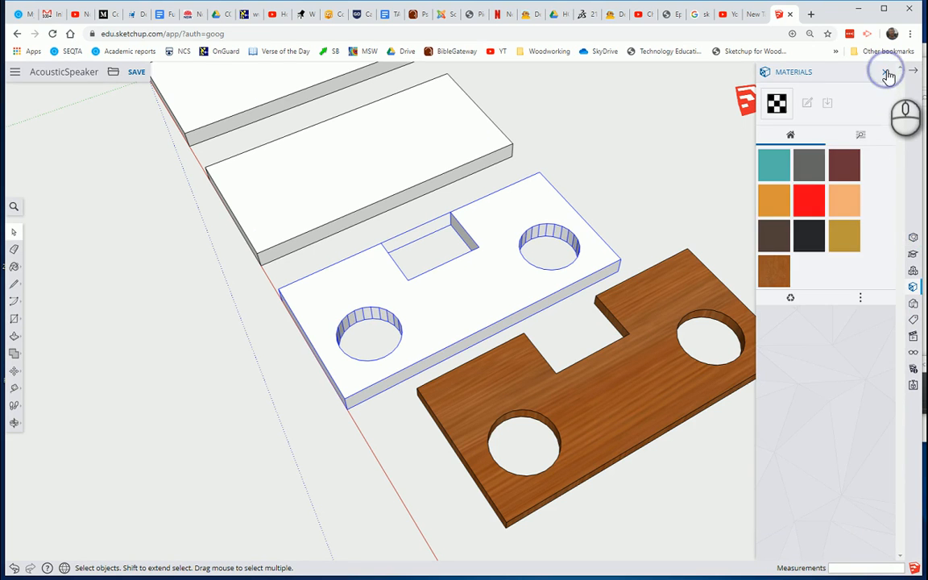
pyautogui.click(858, 136)
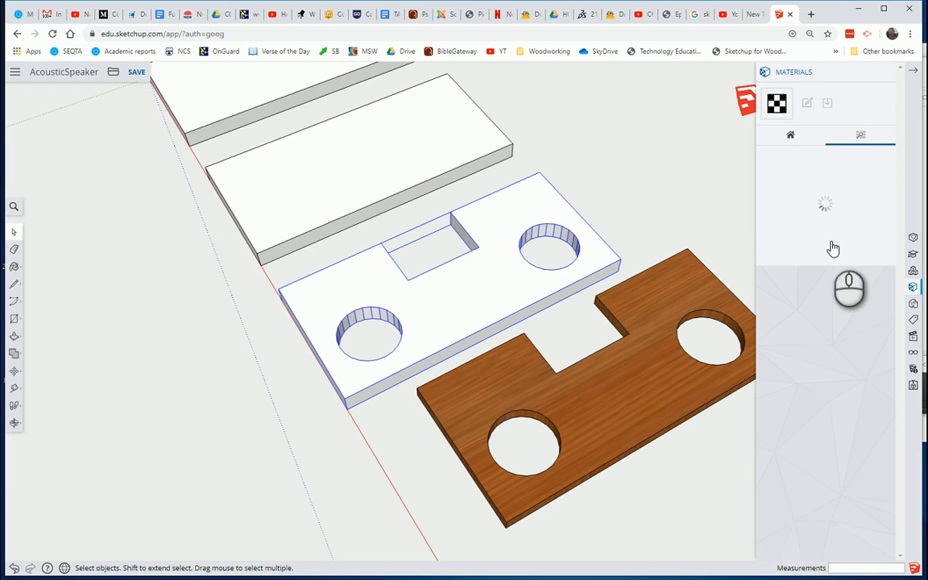
pyautogui.scroll(-1, 833, 248)
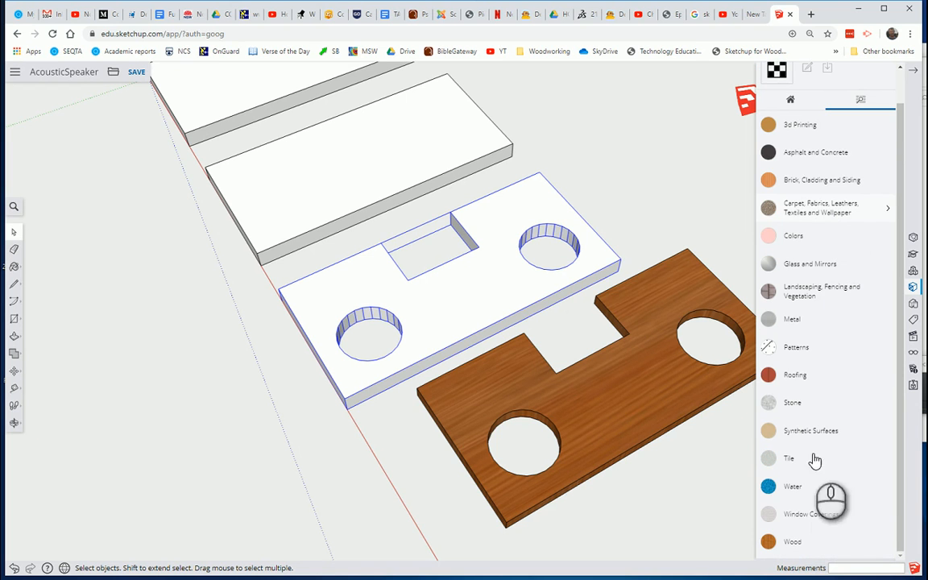
pyautogui.click(793, 543)
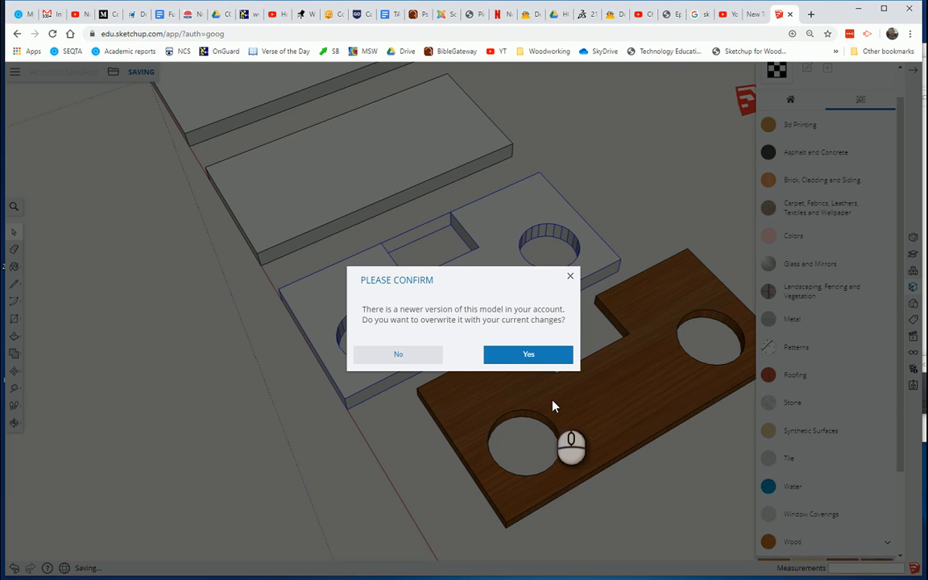
pyautogui.click(412, 354)
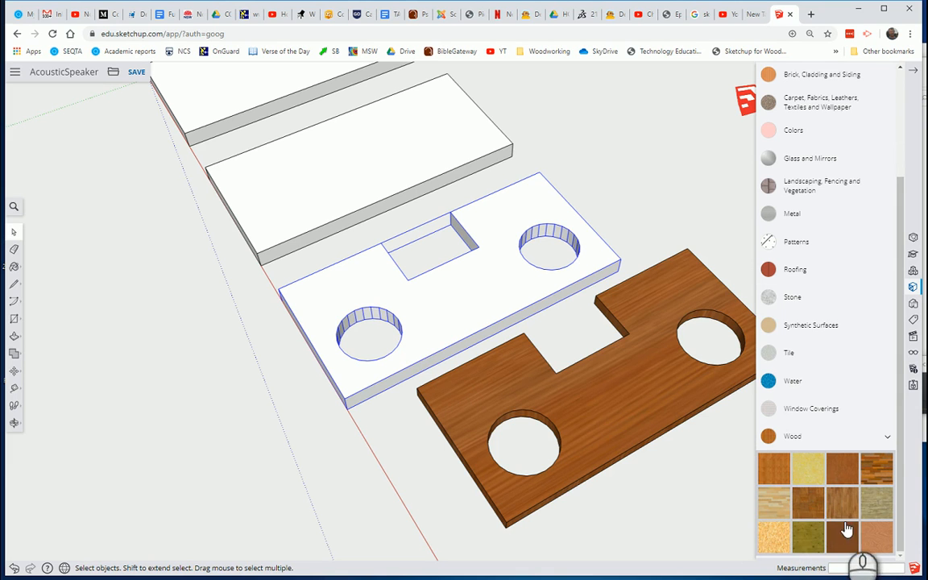
pyautogui.click(774, 503)
pyautogui.click(506, 288)
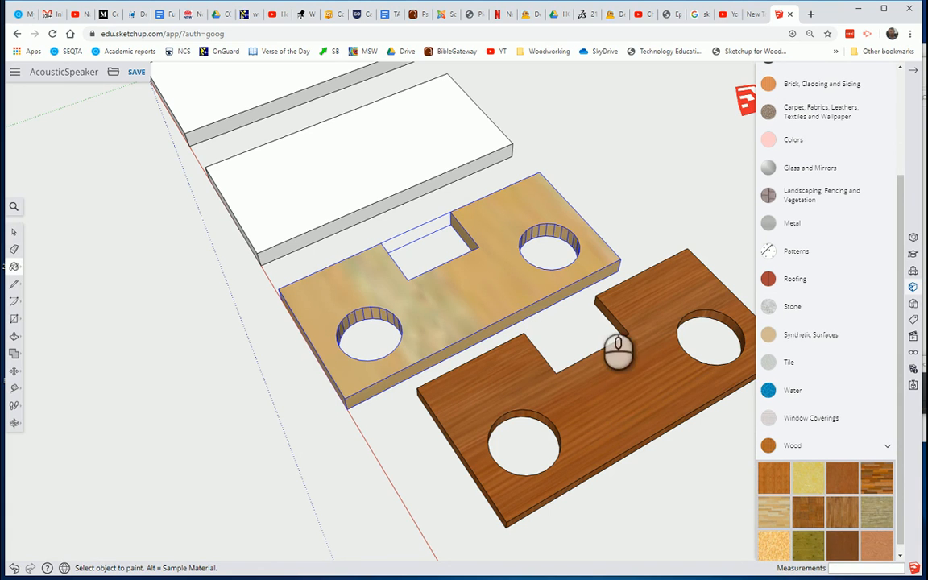
# - Select Wood Floor Light among the materials used in the model and try to open it for editing
pyautogui.scroll(3, 829, 412)
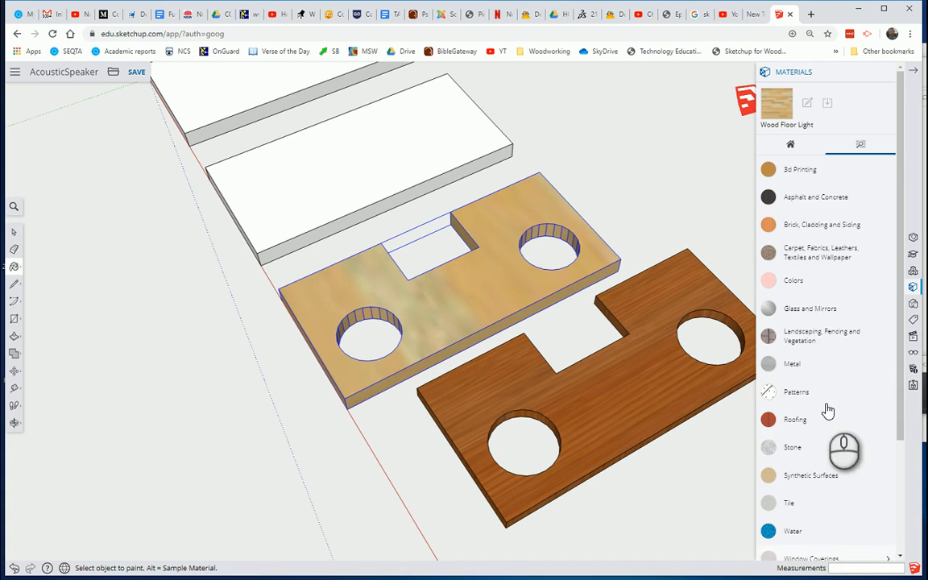
pyautogui.click(791, 146)
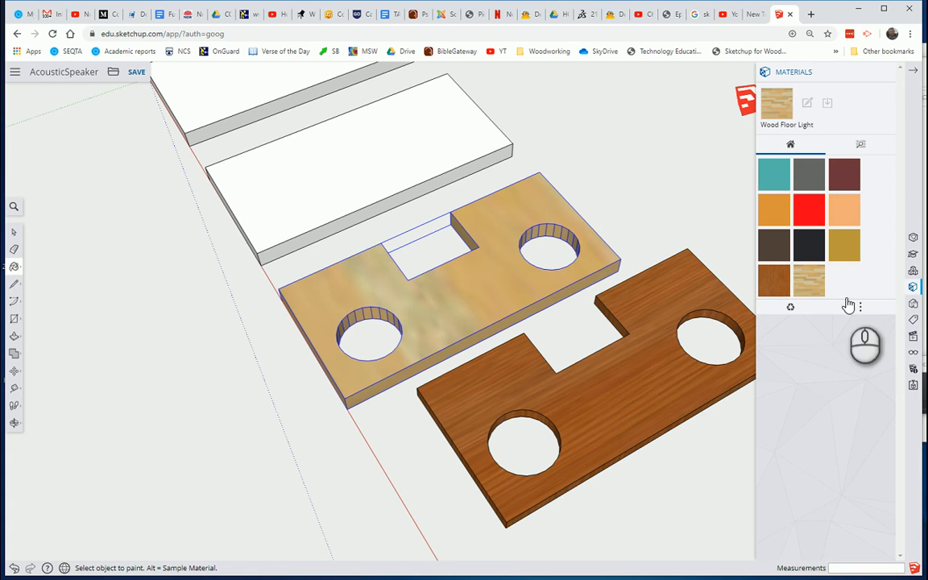
pyautogui.click(812, 278)
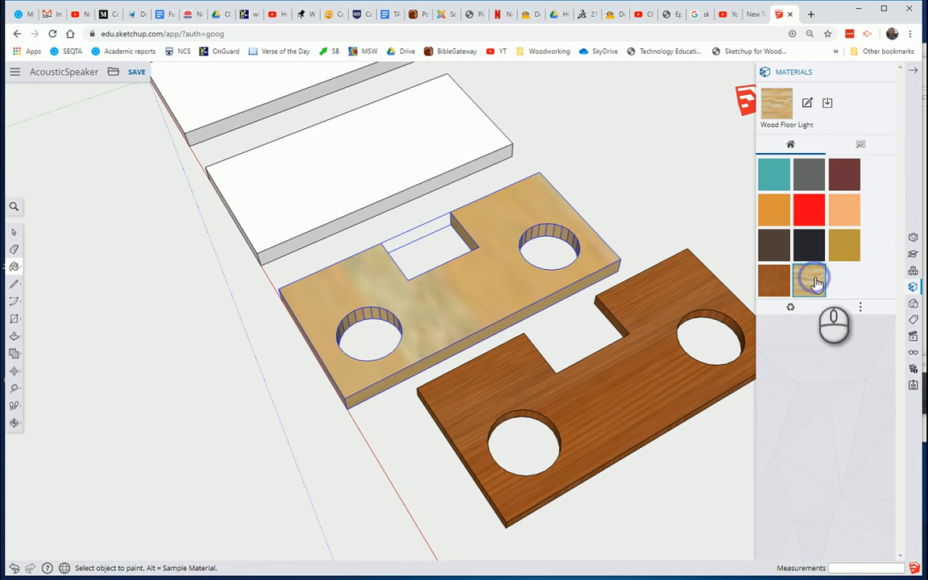
pyautogui.click(808, 106)
pyautogui.click(808, 105)
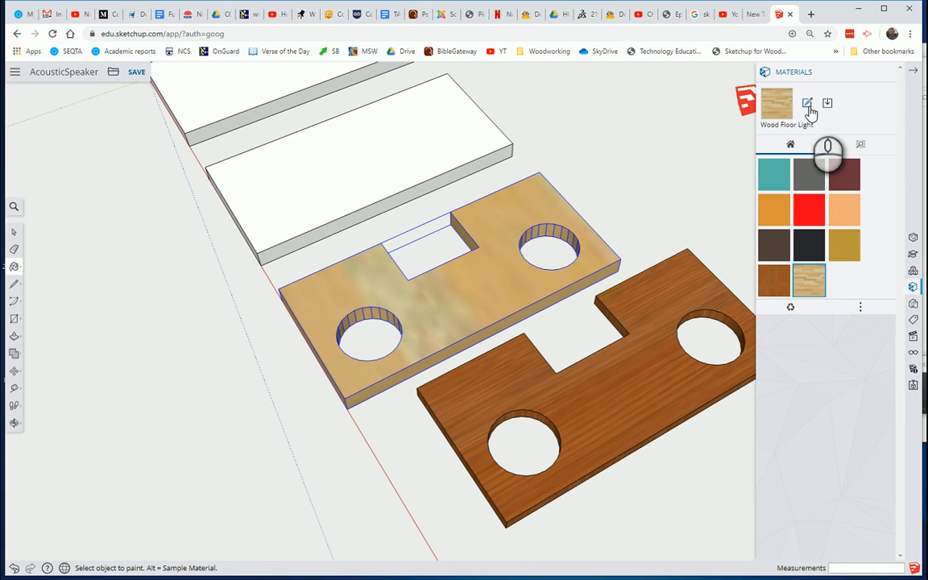
pyautogui.click(809, 110)
pyautogui.click(809, 110)
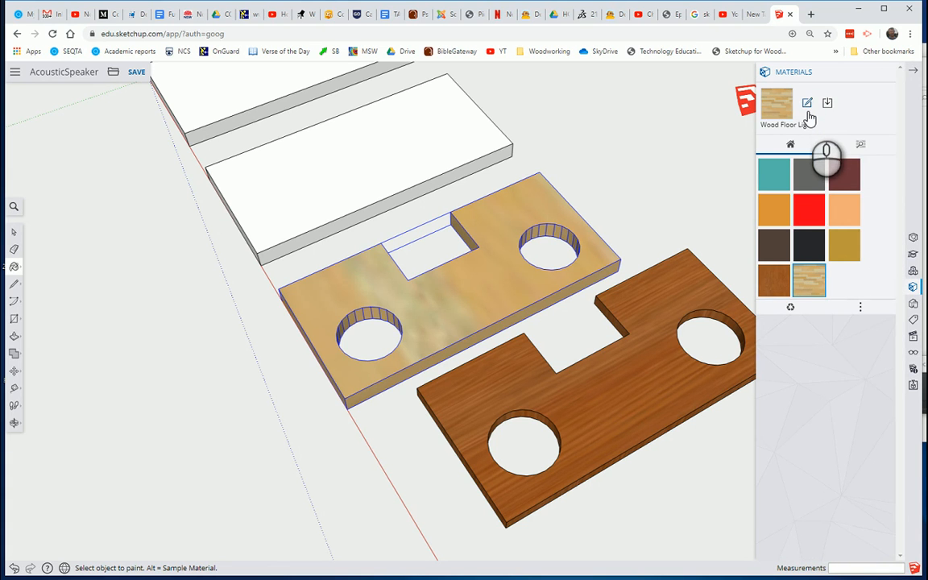
pyautogui.click(805, 106)
pyautogui.click(805, 104)
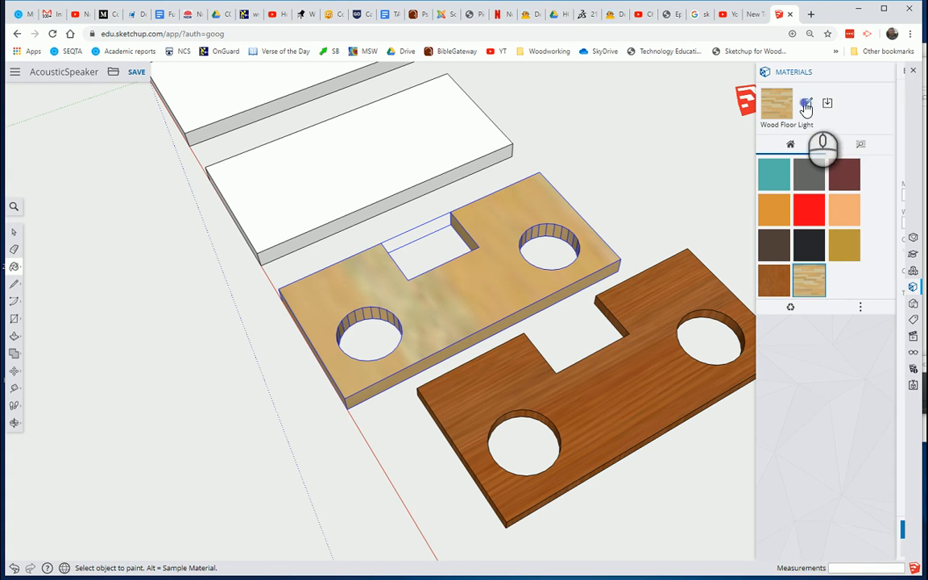
pyautogui.click(810, 103)
pyautogui.click(812, 108)
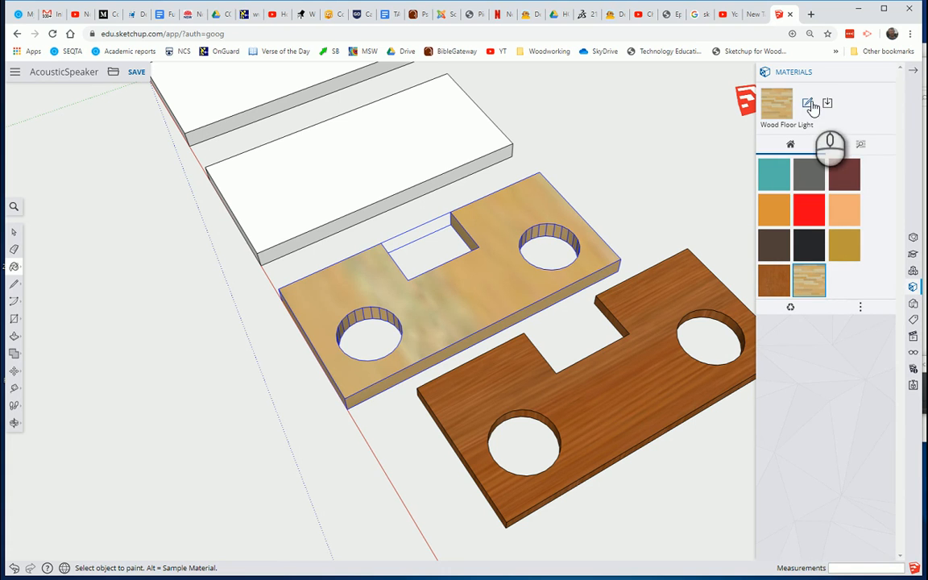
pyautogui.click(806, 106)
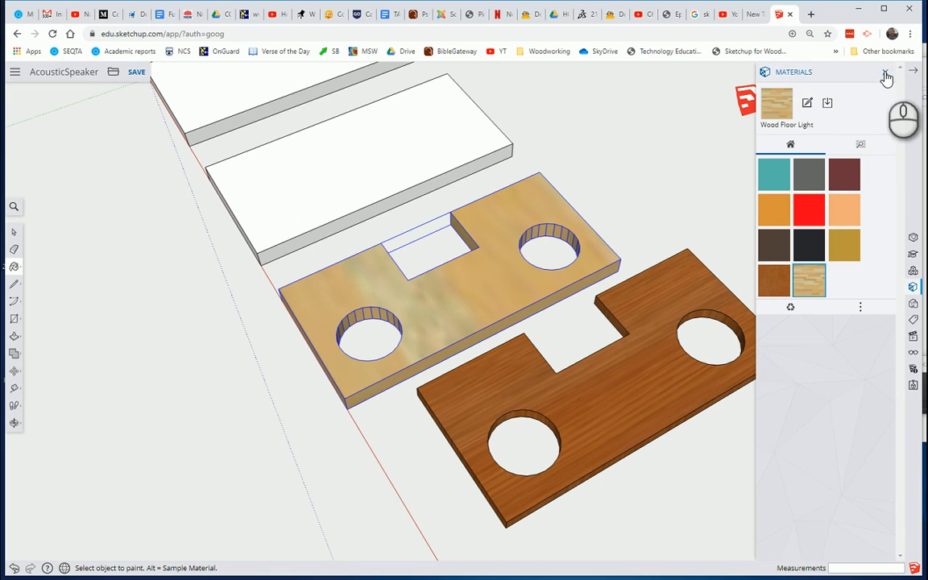
# - Close and reopen the materials browser, retry editing Wood Floor Light, and put the browser away
pyautogui.click(885, 73)
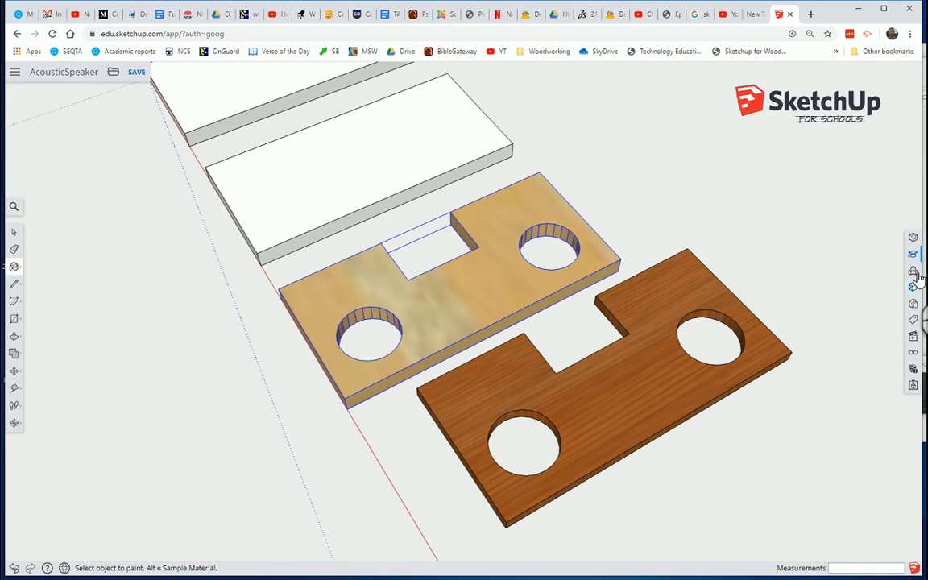
pyautogui.click(913, 287)
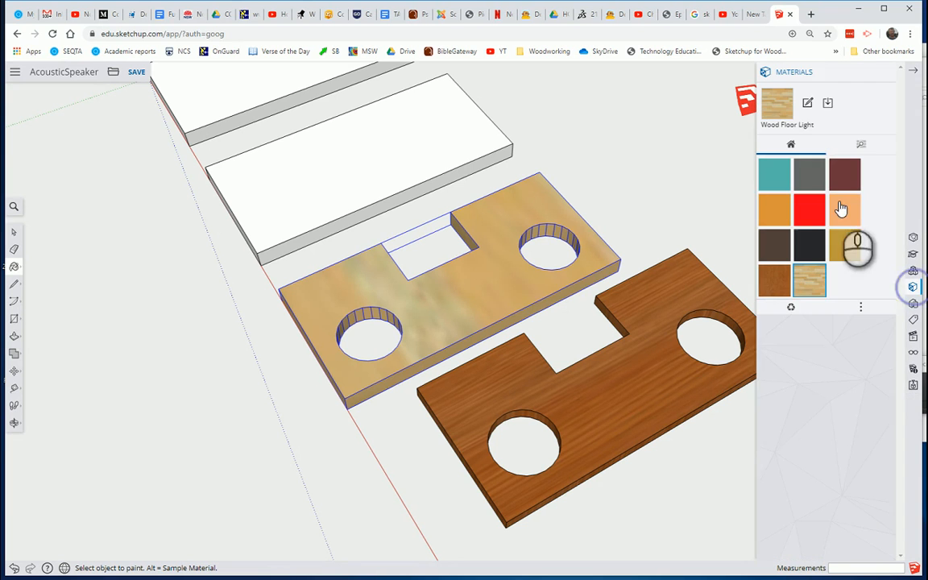
pyautogui.click(808, 105)
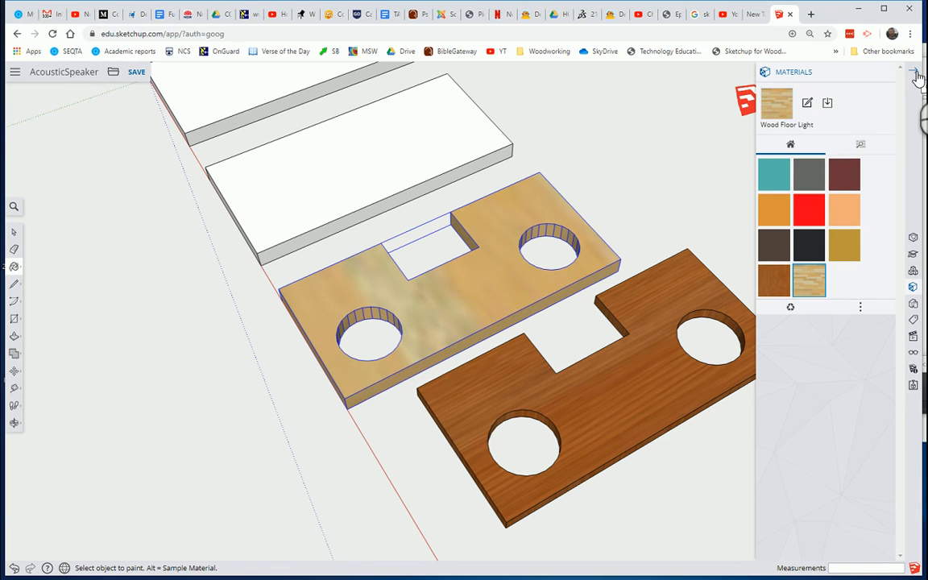
pyautogui.click(915, 72)
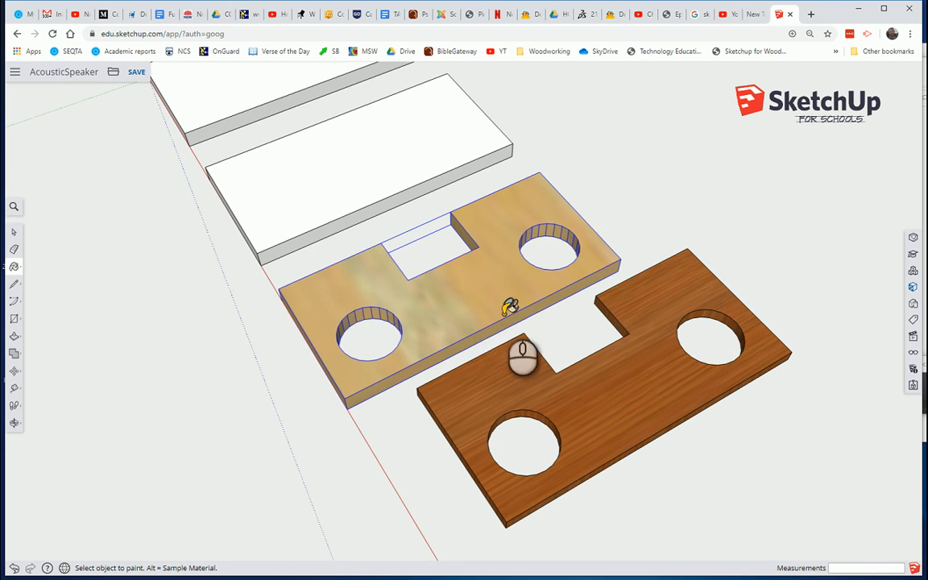
# - Save the AcousticSpeaker model, overwriting the newer version in the account with the current changes
pyautogui.click(136, 79)
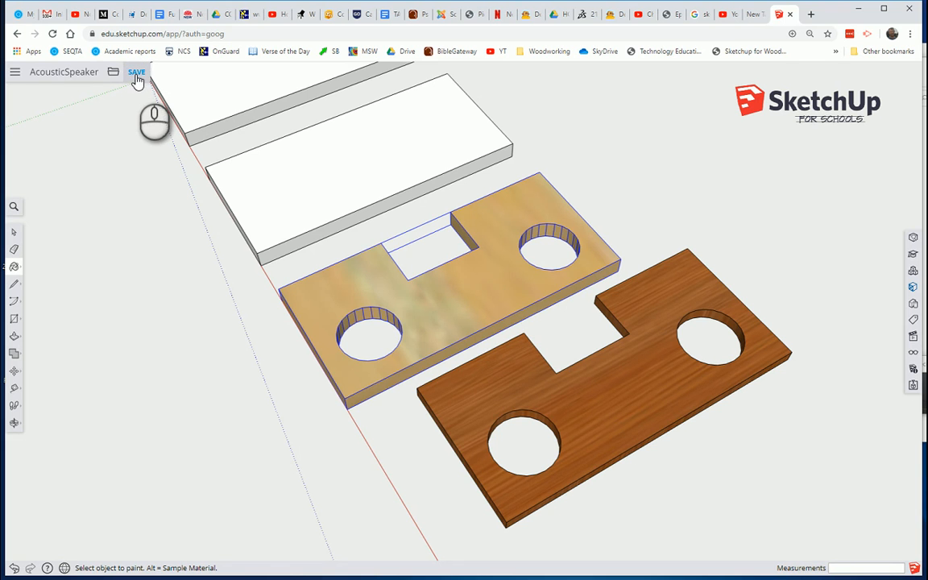
pyautogui.click(137, 78)
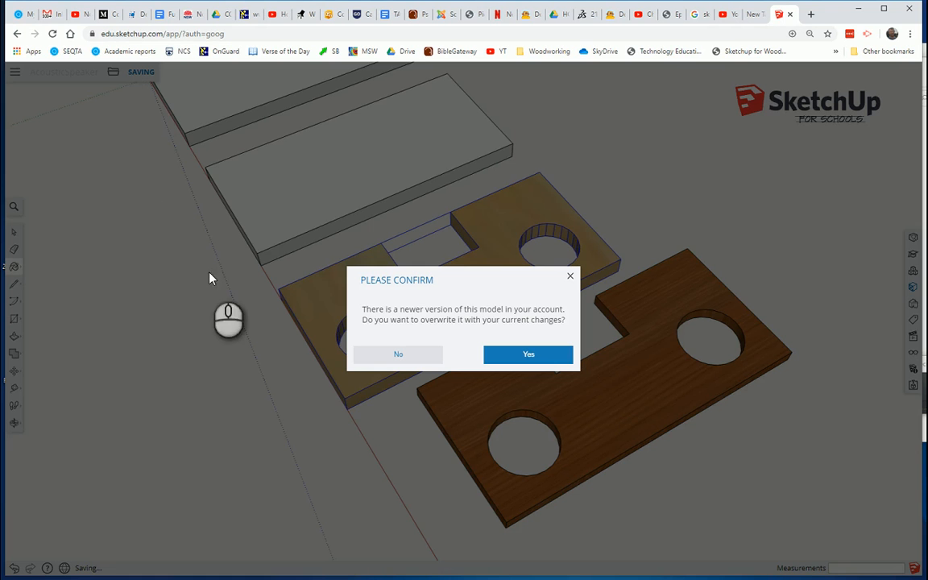
pyautogui.click(487, 354)
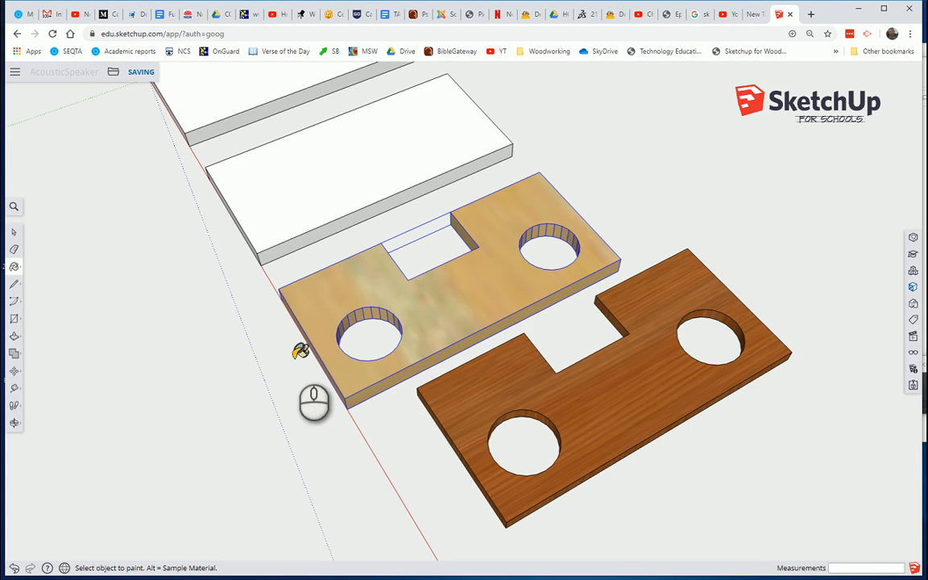